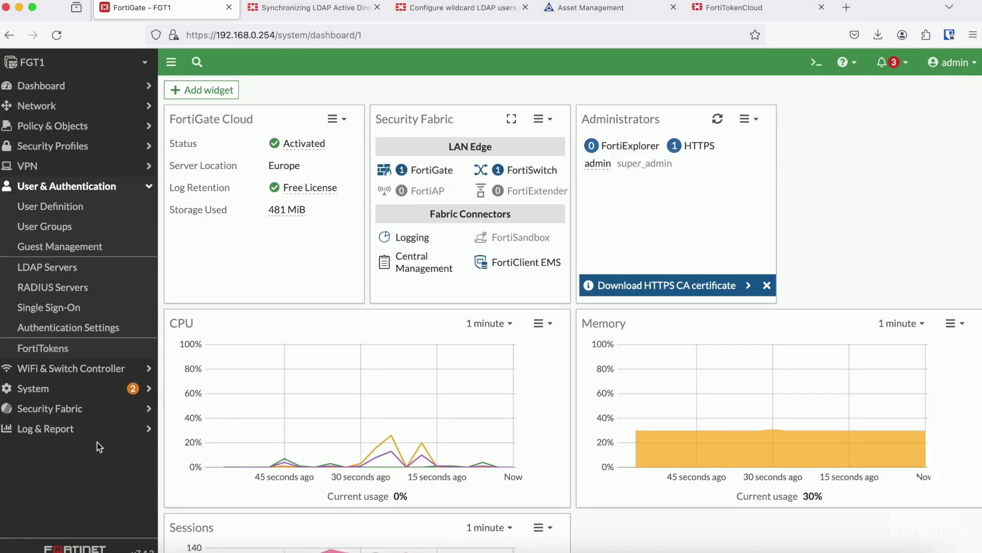
- Open the FortiToken Cloud data sheet PDF and scroll to the Highlights on page 2
left_click(70, 348)
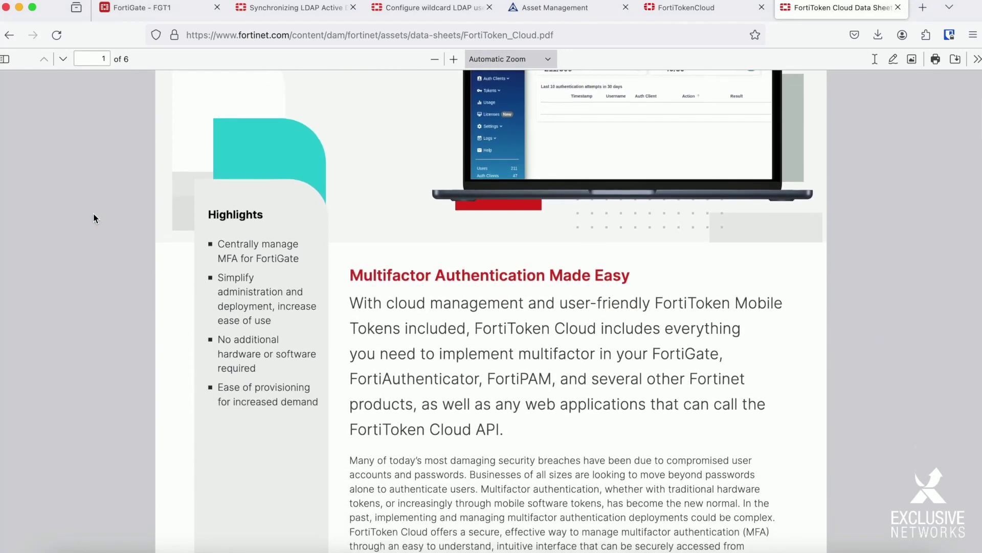
scroll(93, 214, "down", 8)
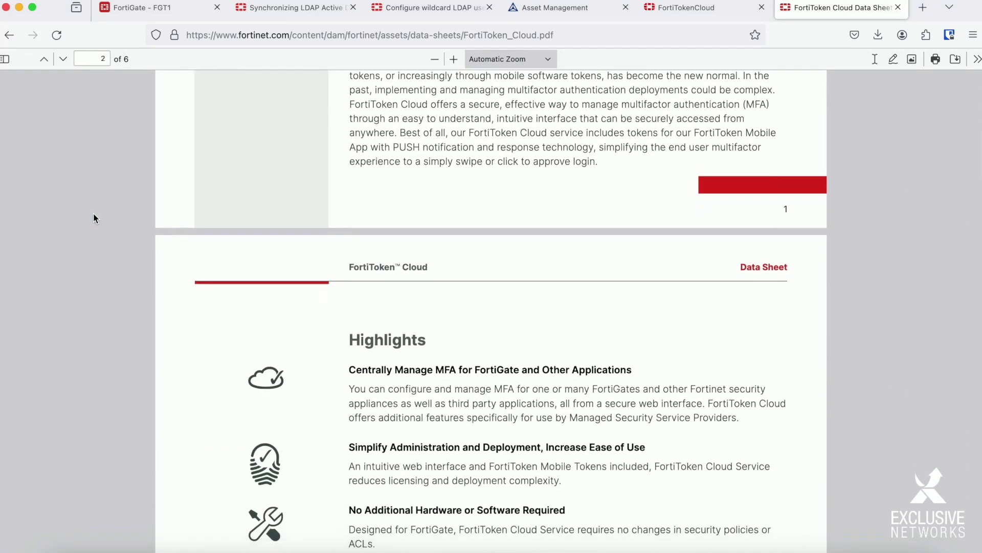
scroll(93, 213, "down", 5)
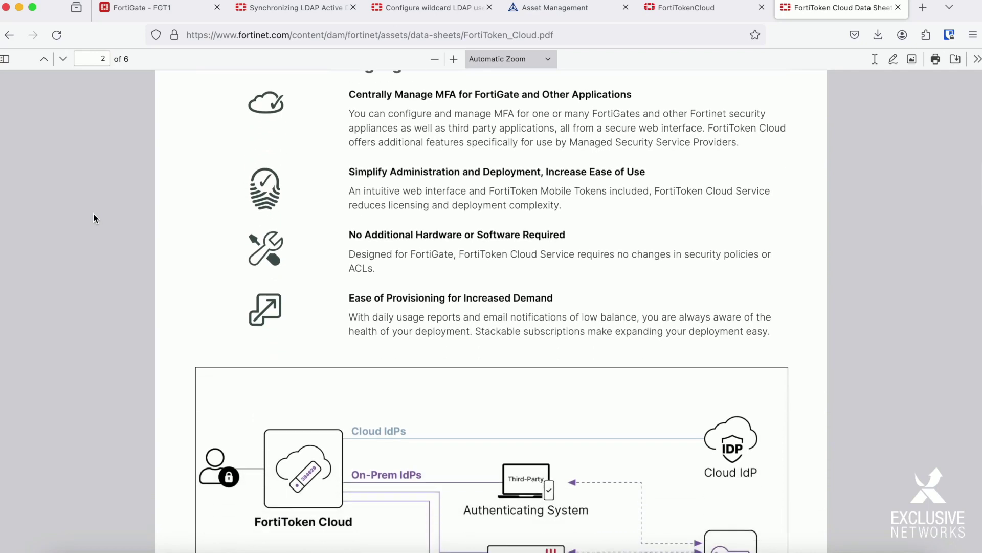
scroll(93, 214, "down", 4)
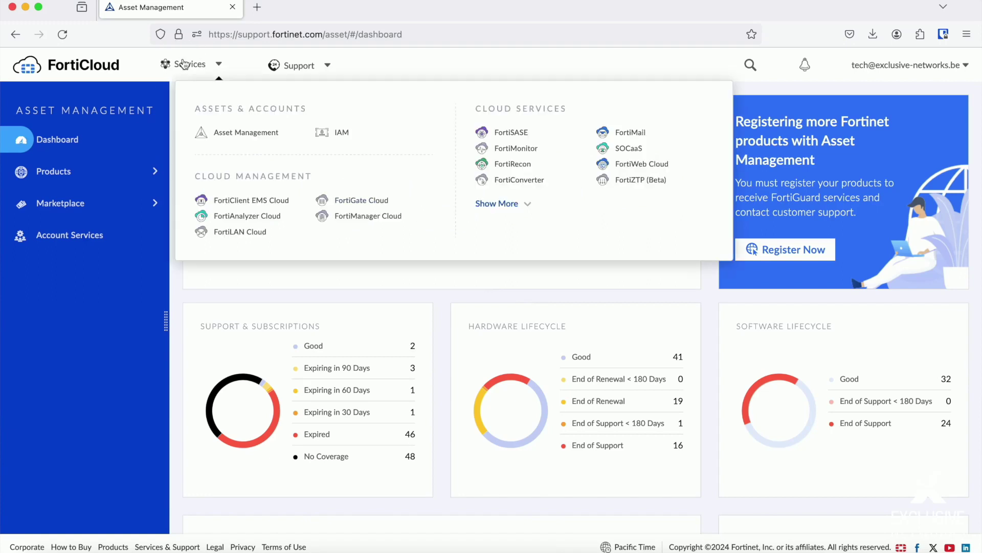
- Expand the full Cloud Services list with Show More in FortiCloud's Services menu
left_click(519, 204)
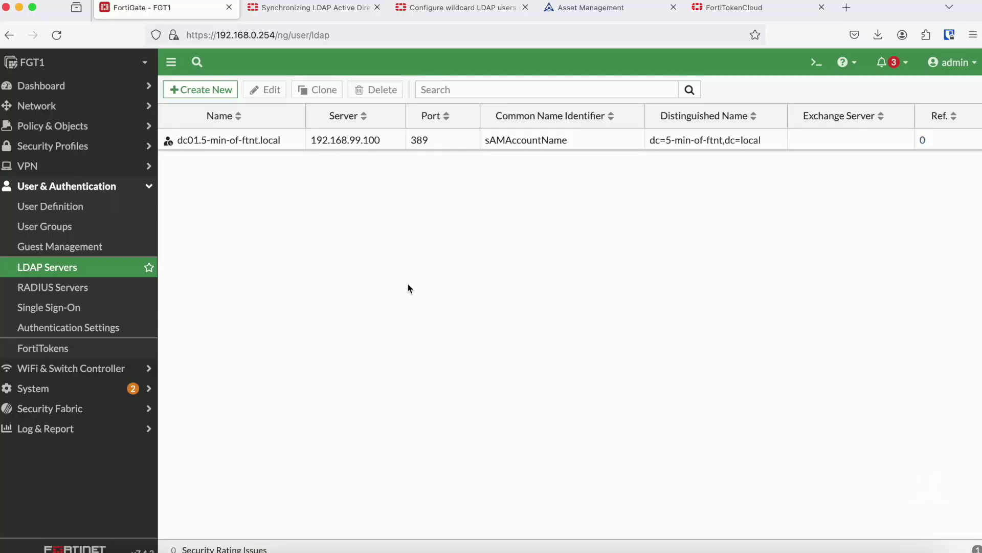
- Select the dc01.5-min-of-ftnt.local LDAP server and open it for editing
mouse_move(273, 145)
left_click(287, 146)
left_click(267, 90)
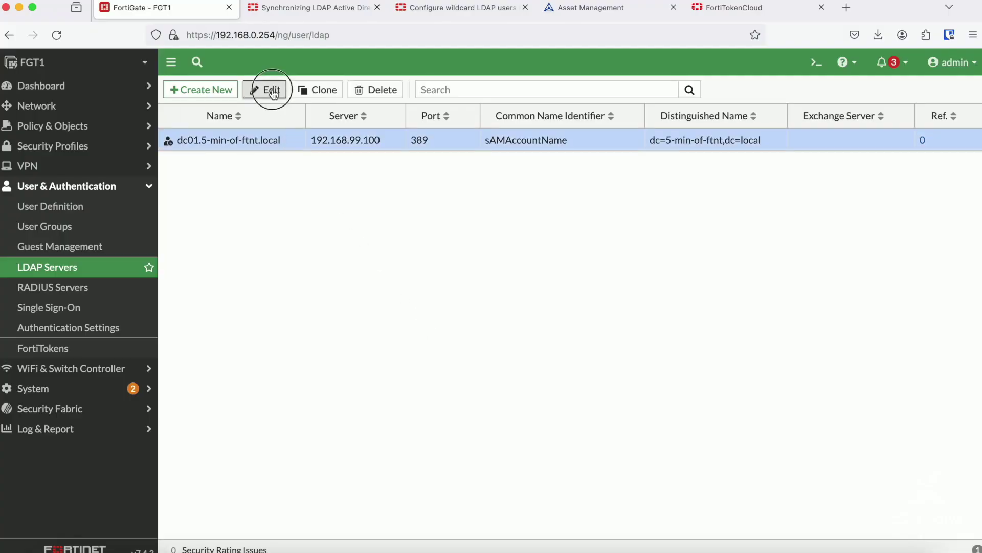
- In the CLI, set two-factor fortitoken-cloud with a two-factor-filter limited to ftc-users members
left_click(710, 226)
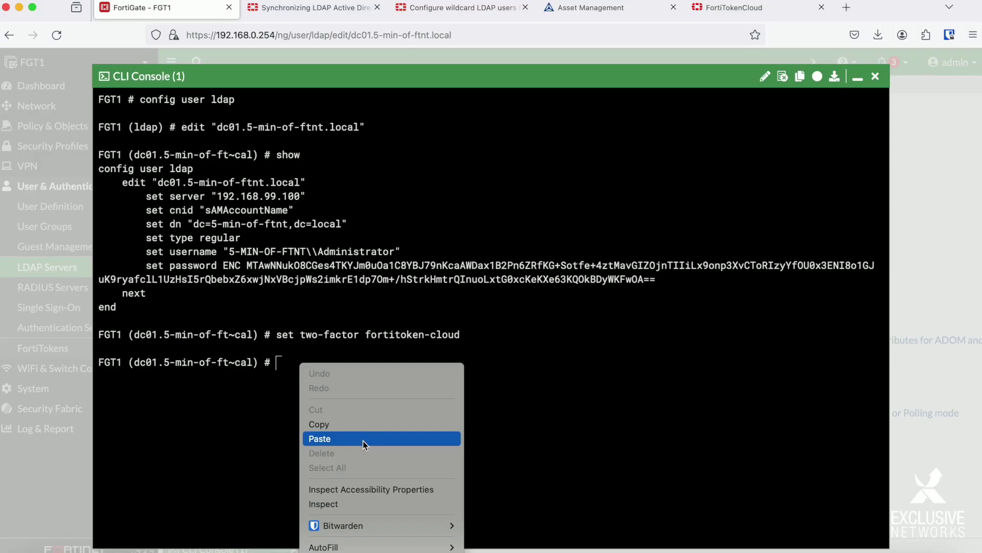
left_click(363, 440)
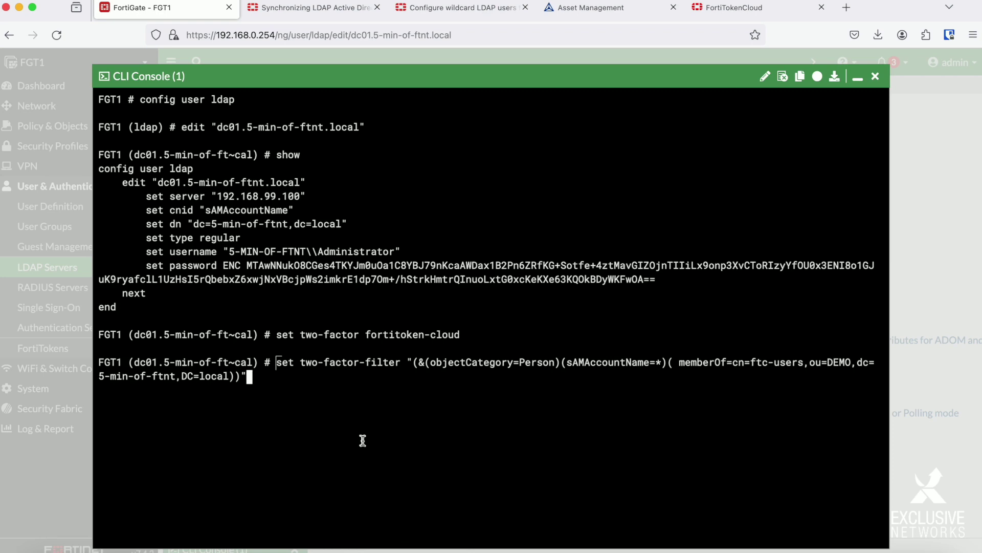
left_click_drag(431, 361, 660, 362)
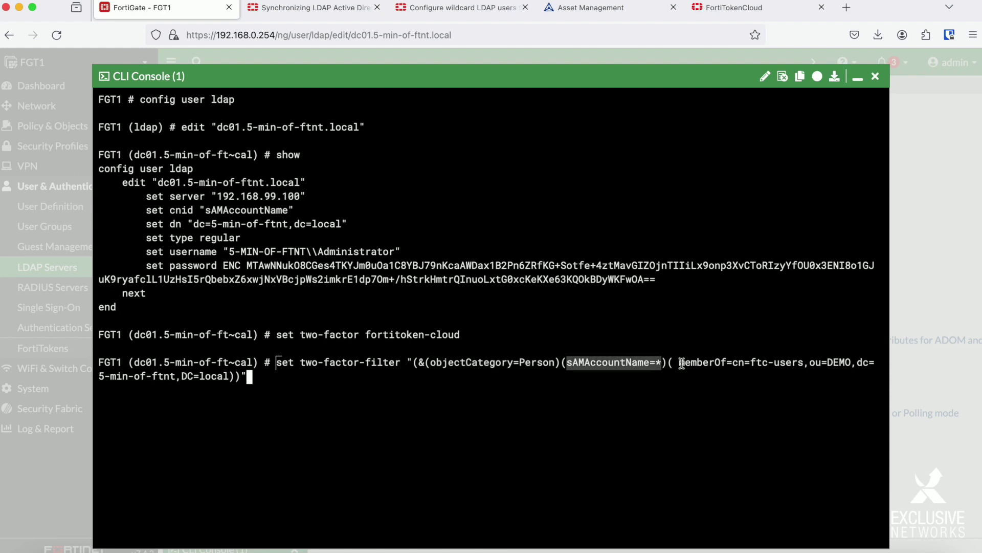
left_click_drag(751, 362, 808, 363)
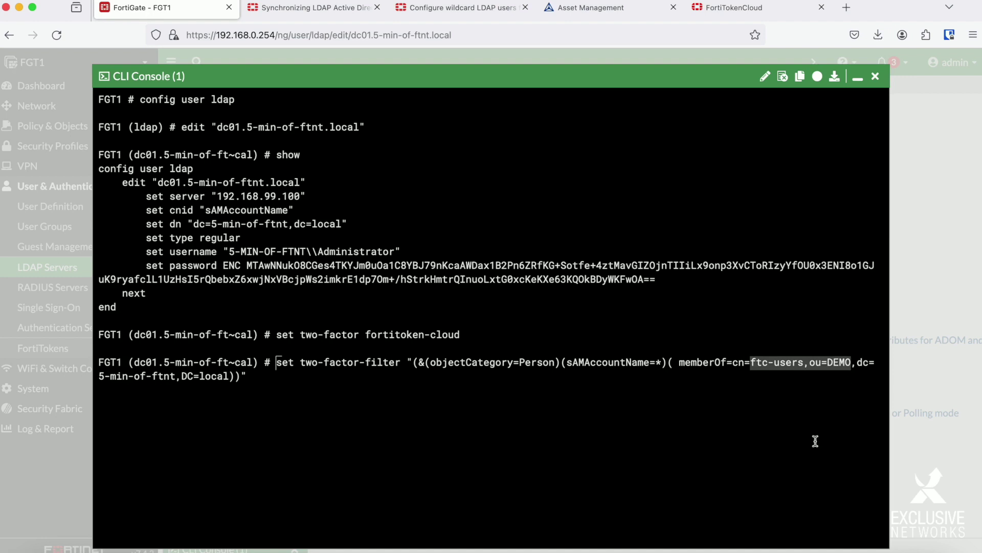
key("Return")
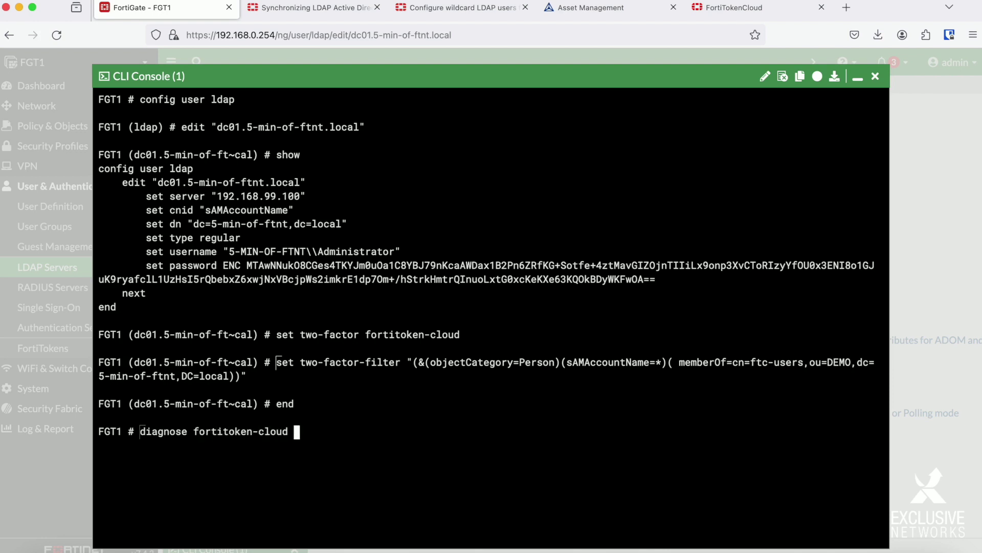
- Enable fortitoken-cloud debug, run the user sync, and check the two synced users in FortiToken Cloud
key("Return")
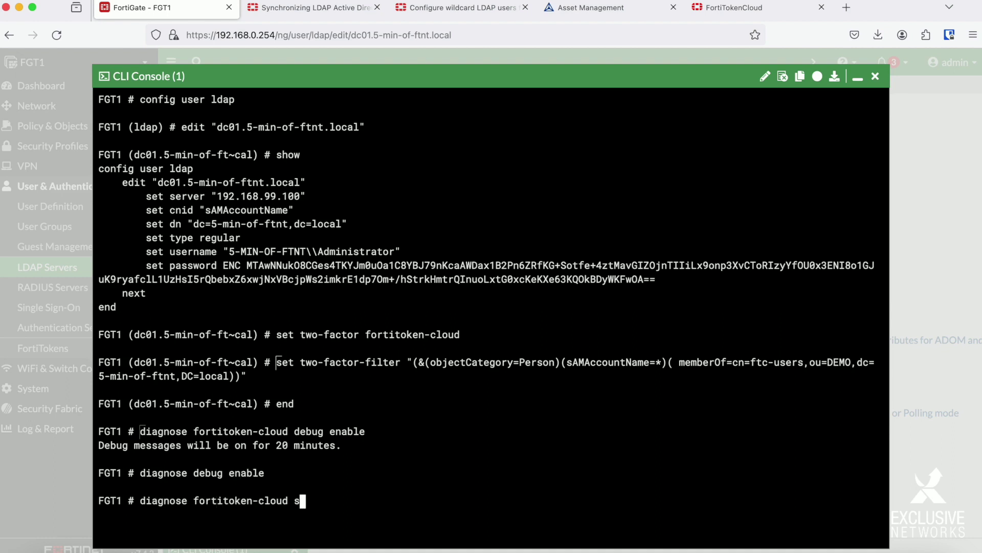
key("Return")
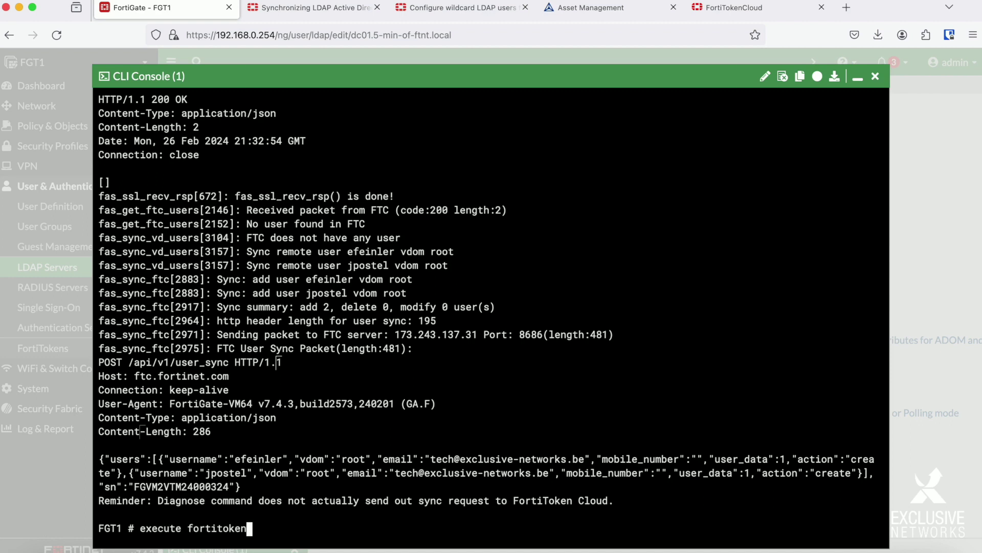
key("Return")
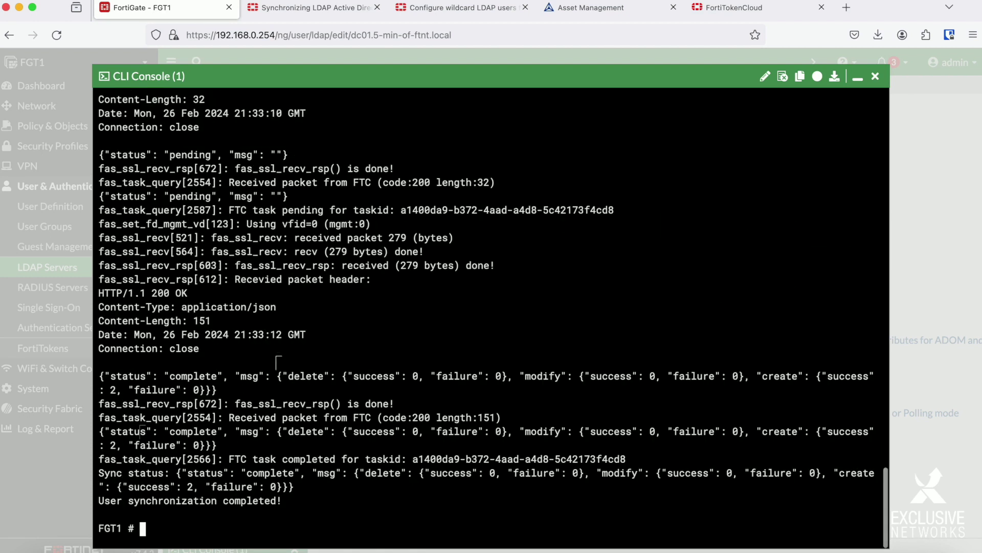
left_click(732, 11)
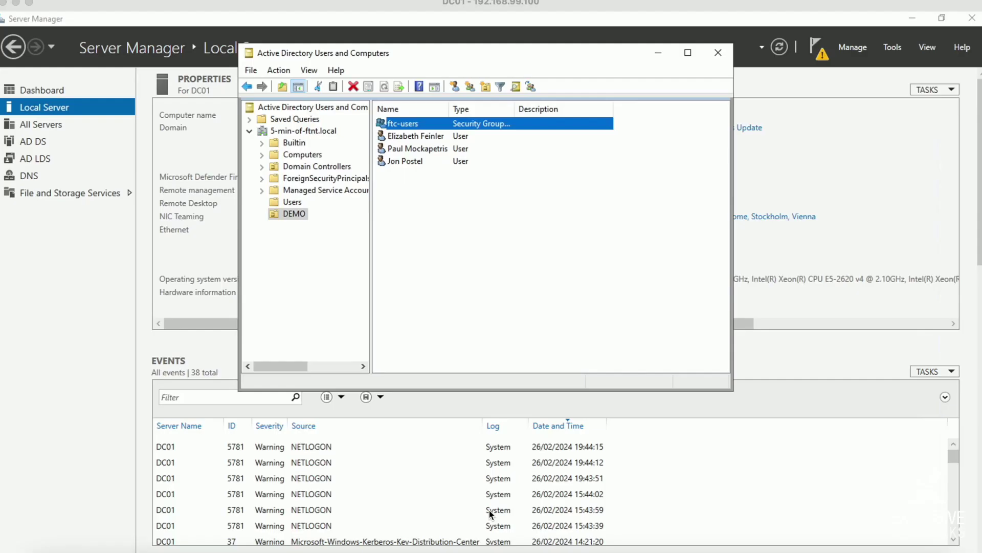
- Add the new user account as a member of the ftc-users group and apply the change
double_click(418, 129)
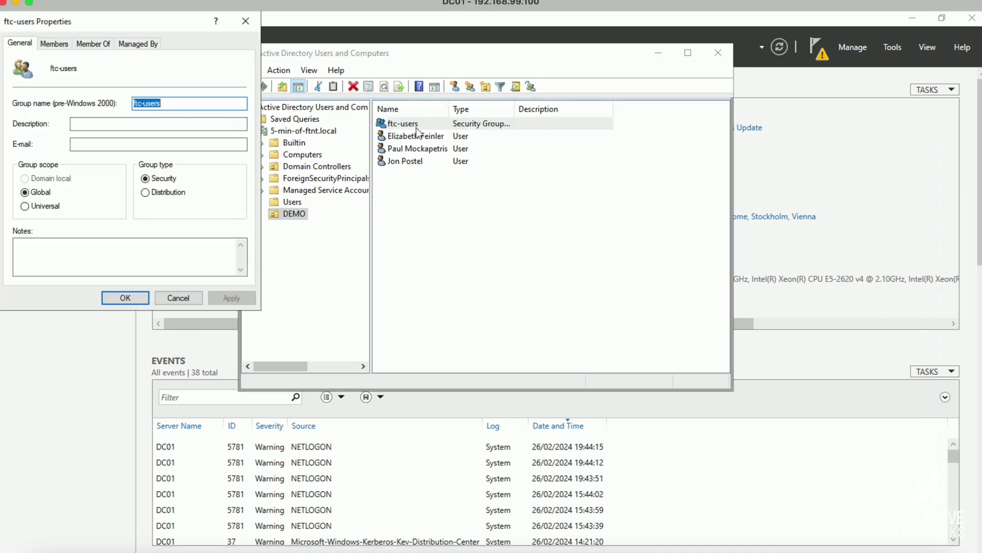
left_click(54, 43)
left_click(36, 260)
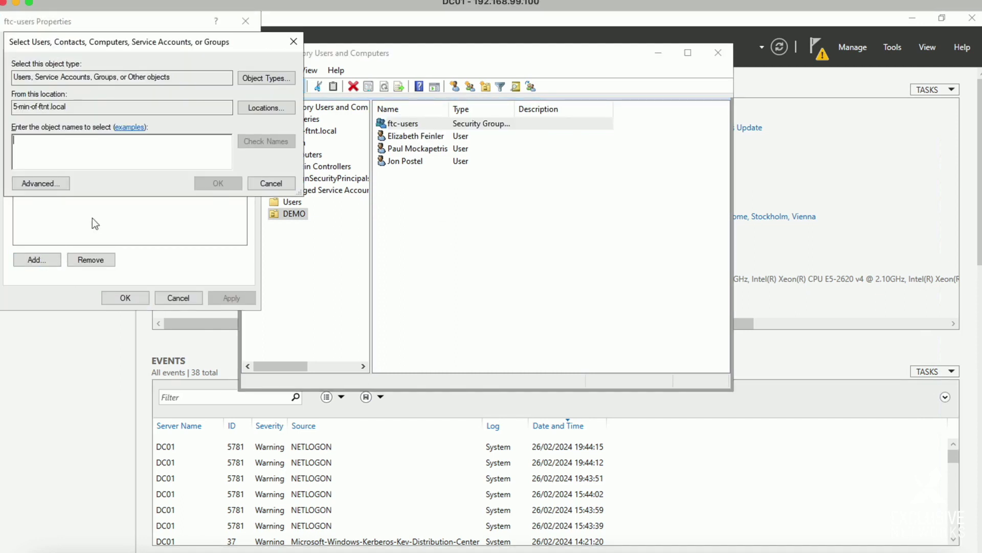
type("paul")
left_click(271, 135)
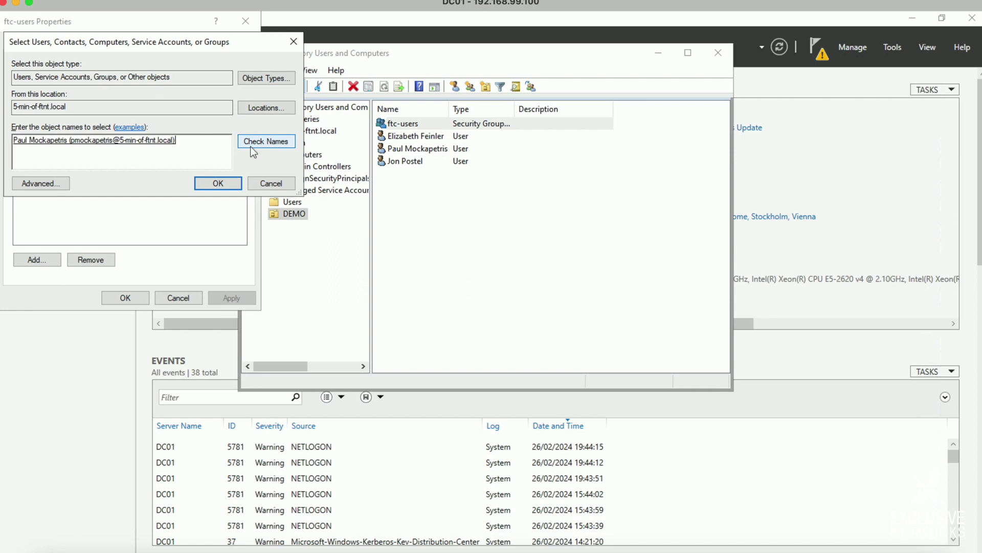
left_click(228, 184)
left_click(233, 297)
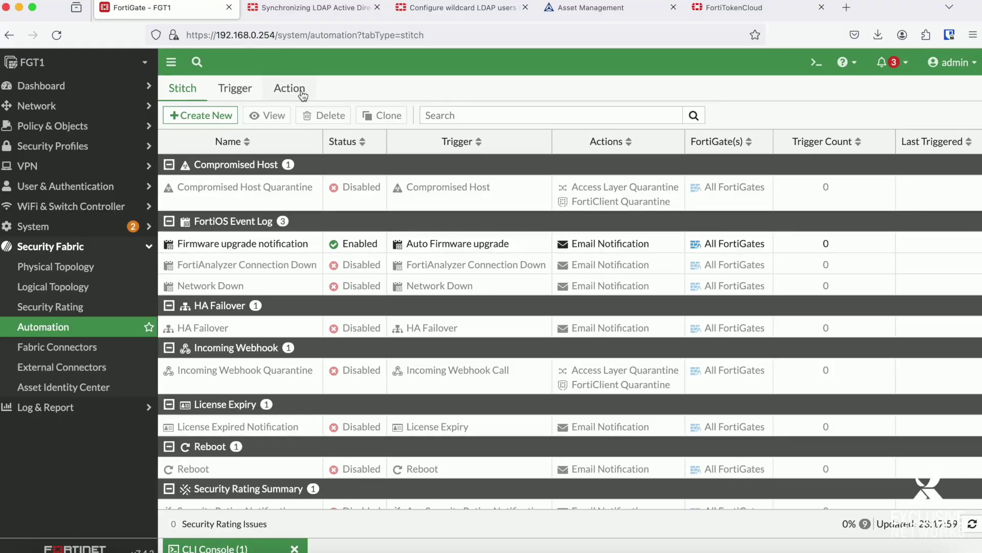
- Create a new CLI Script automation action with 'execute fortitoken-cloud sync' pasted as its script
left_click(285, 95)
left_click(205, 115)
scroll(353, 302, "down", 10)
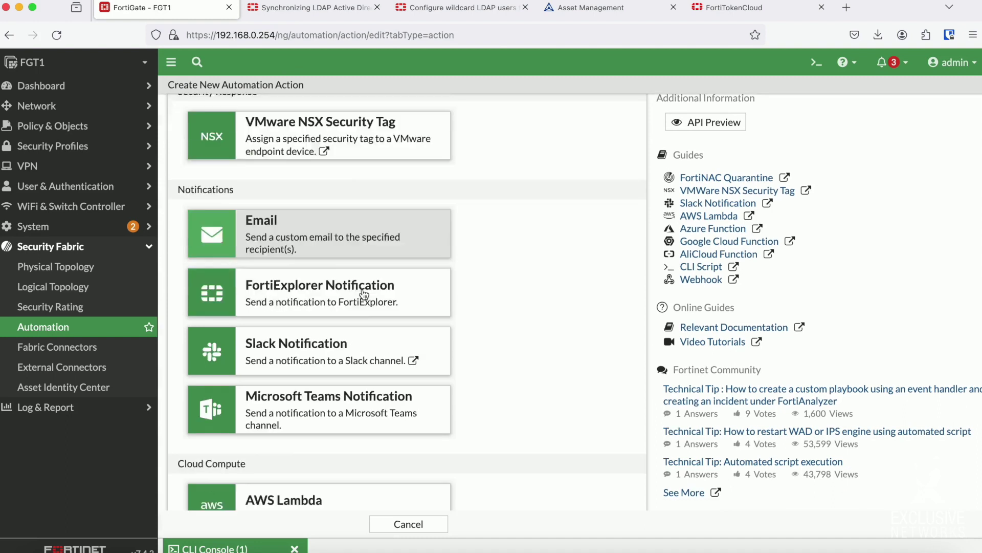
left_click(335, 366)
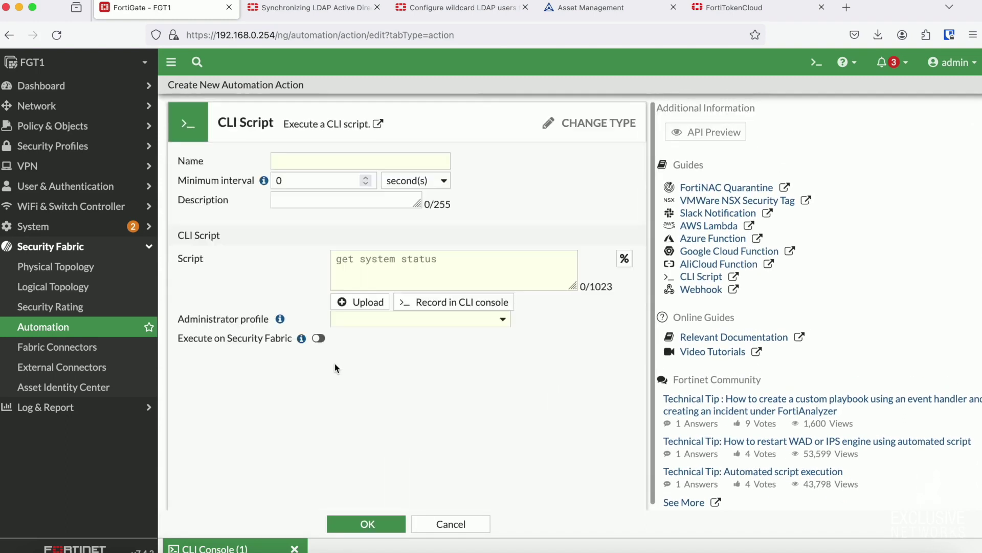
right_click(361, 264)
left_click(383, 336)
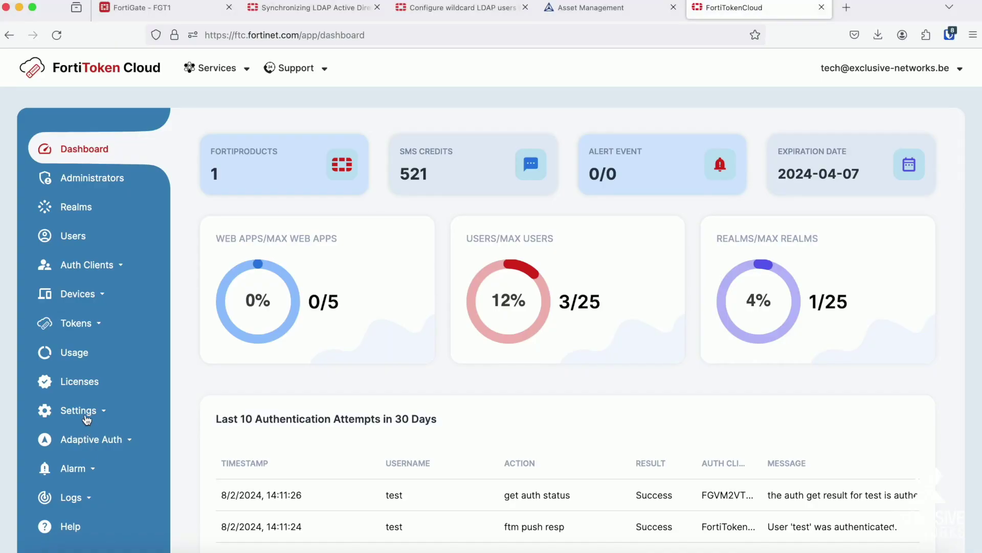
- Check the default realm's General settings, keeping FTM MFA, HIGH replay protection and default adaptive profile
left_click(85, 417)
left_click(77, 469)
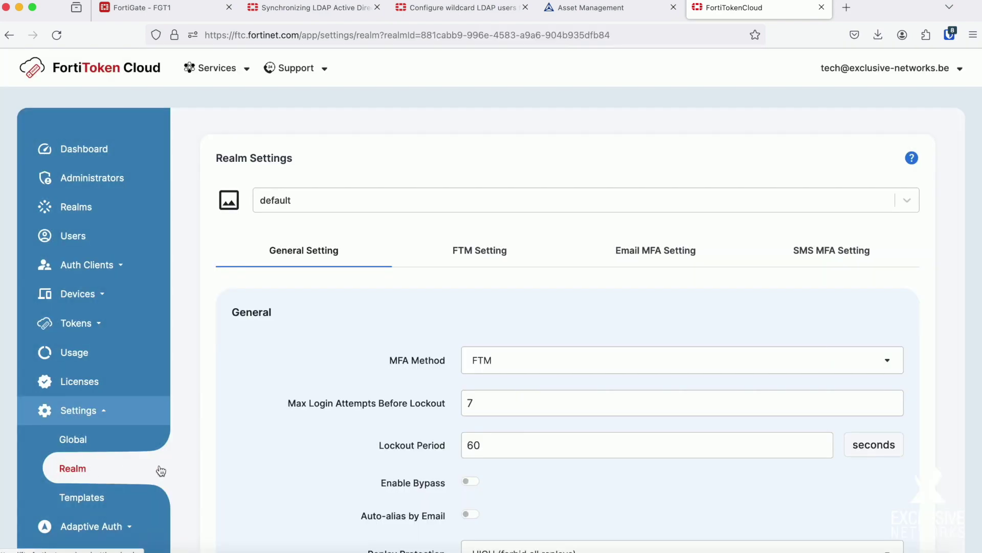
left_click(873, 362)
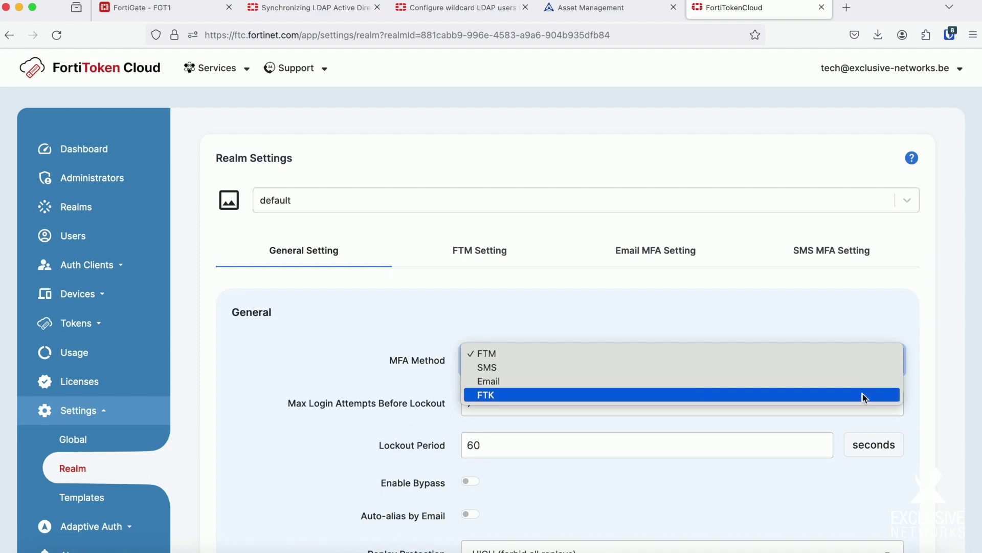
left_click(944, 409)
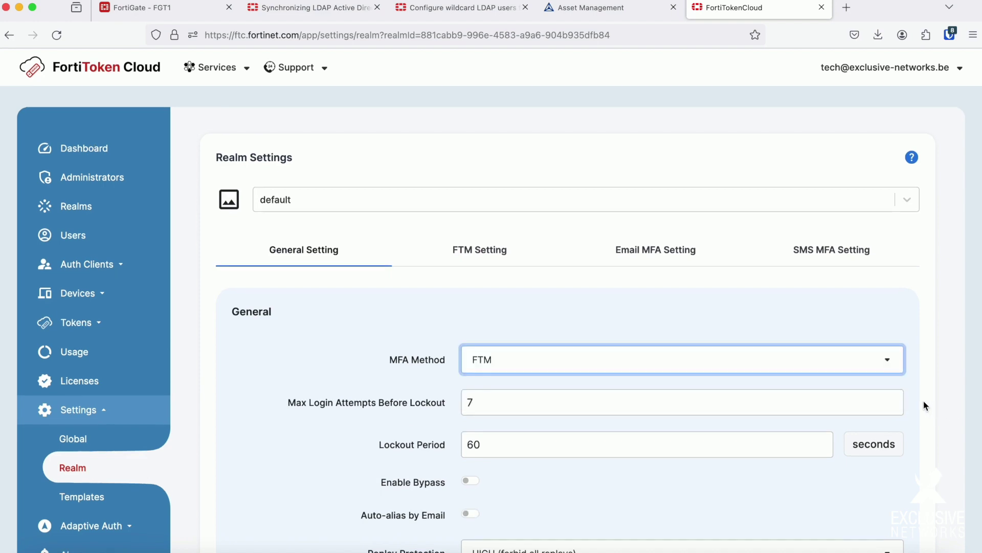
scroll(927, 406, "down", 3)
scroll(926, 405, "down", 2)
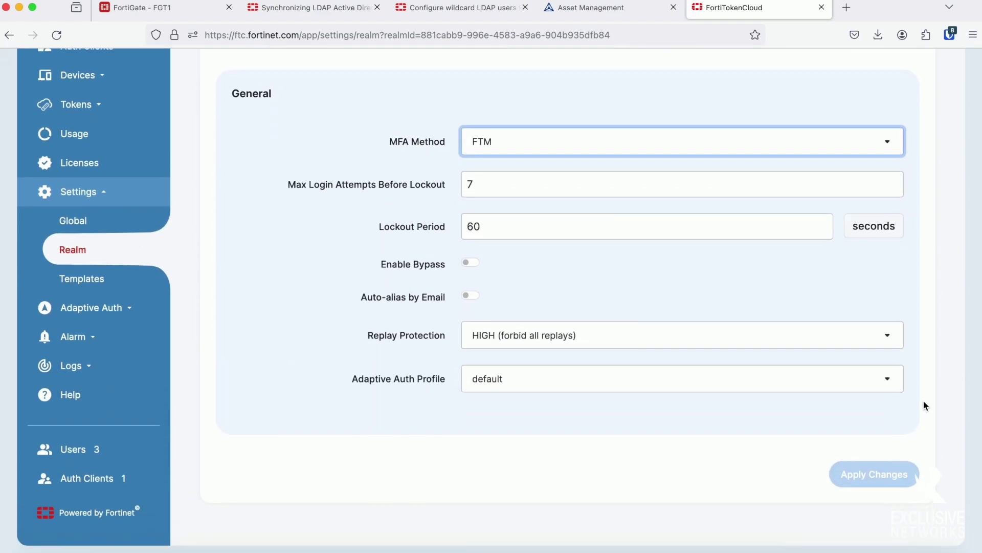
left_click(888, 337)
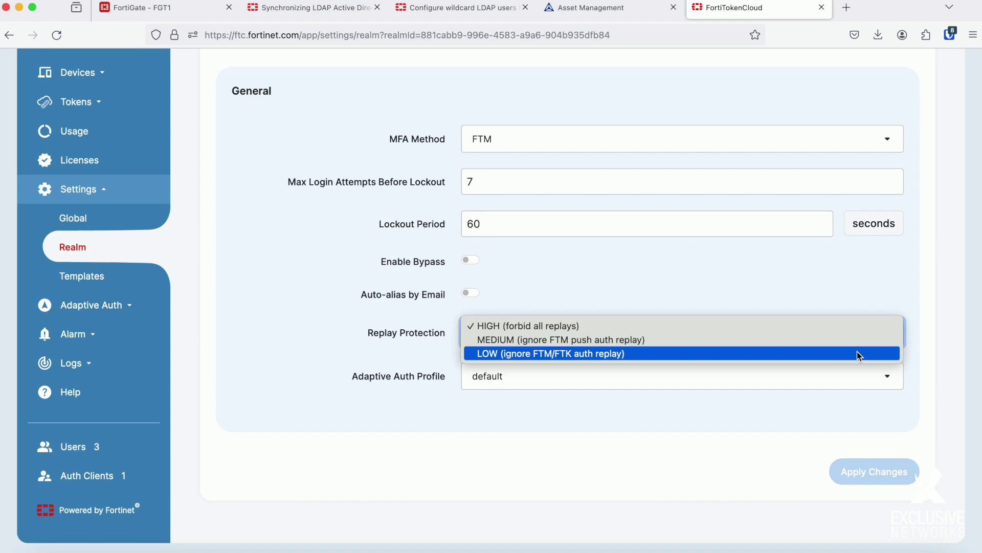
left_click(433, 352)
left_click(588, 375)
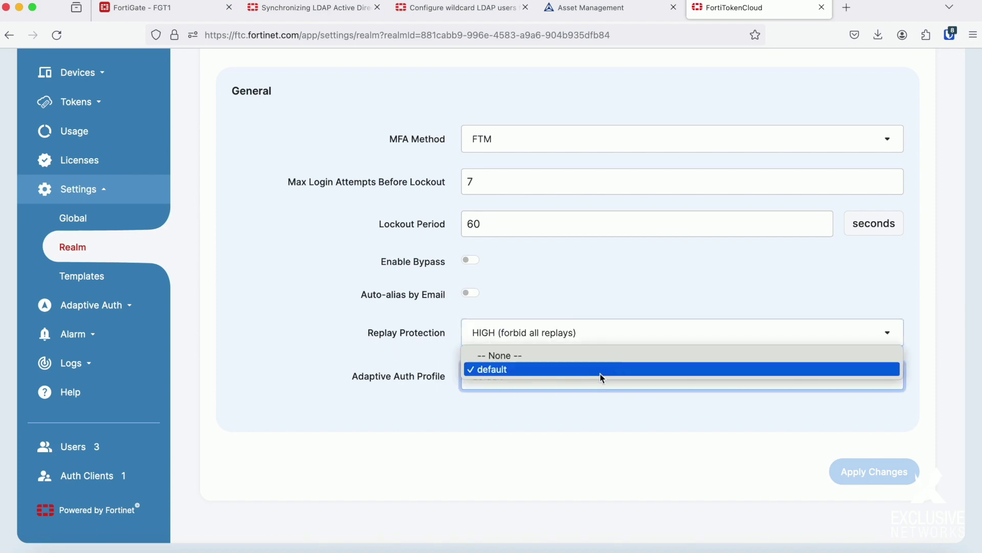
left_click(598, 404)
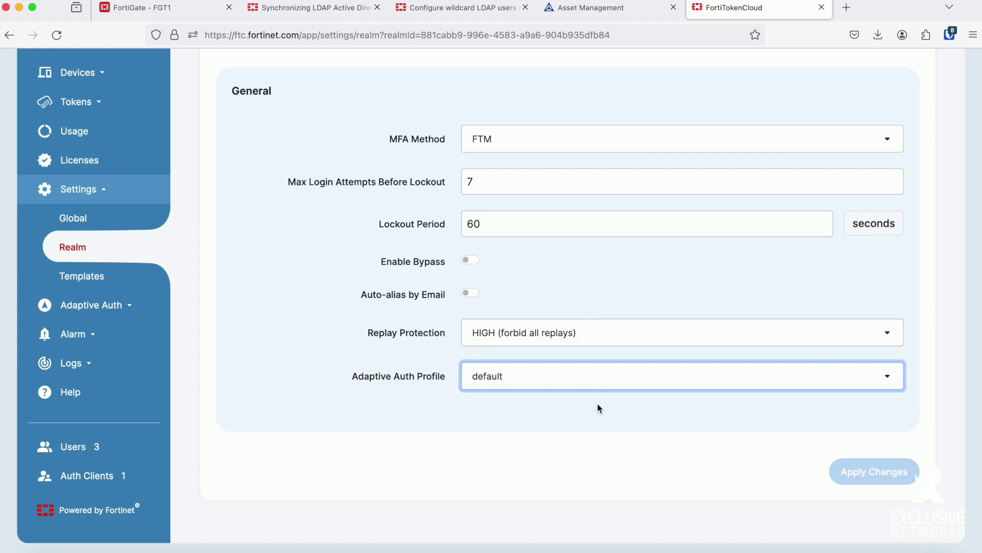
scroll(597, 408, "up", 3)
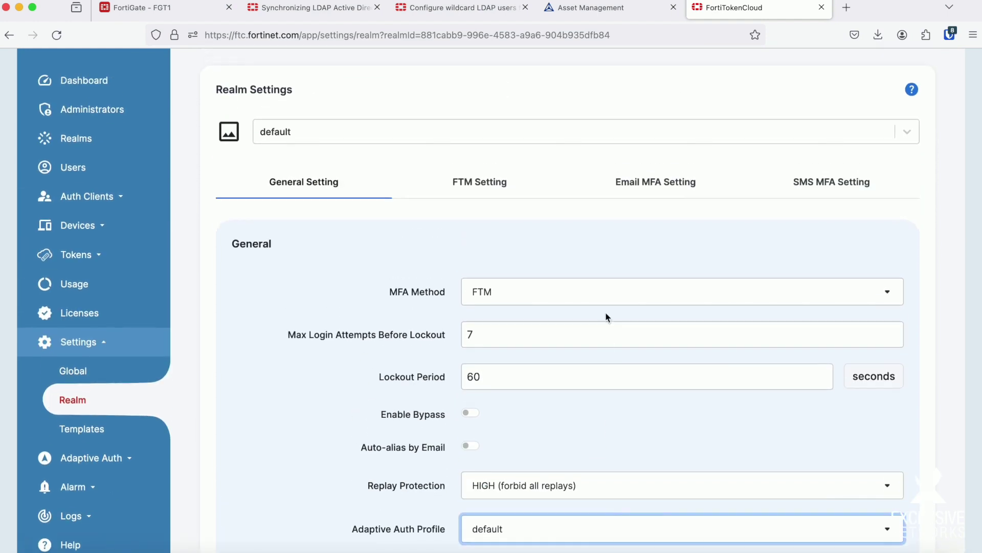
- Review the realm's FTM, Email MFA and SMS MFA tabs, then go to Settings > Templates
left_click(476, 182)
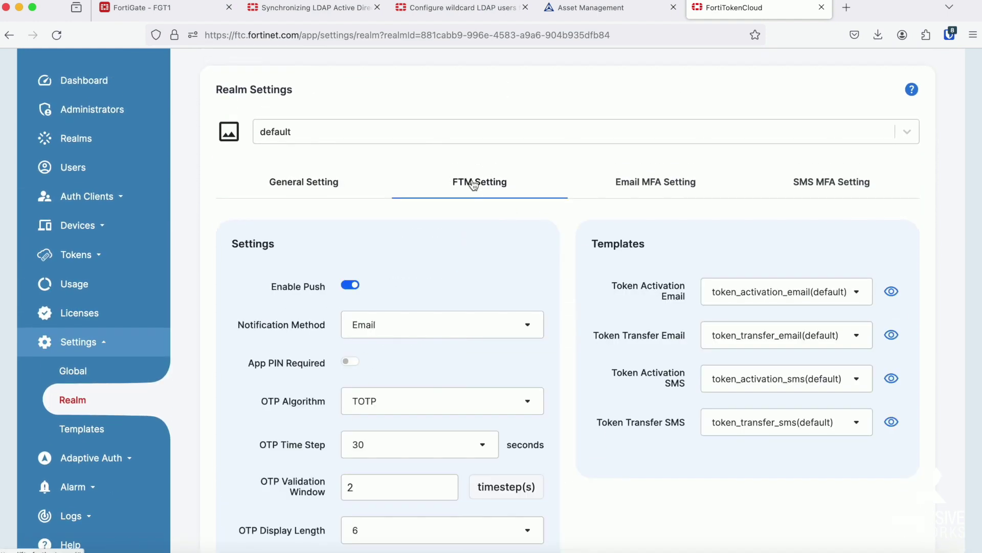
left_click(658, 181)
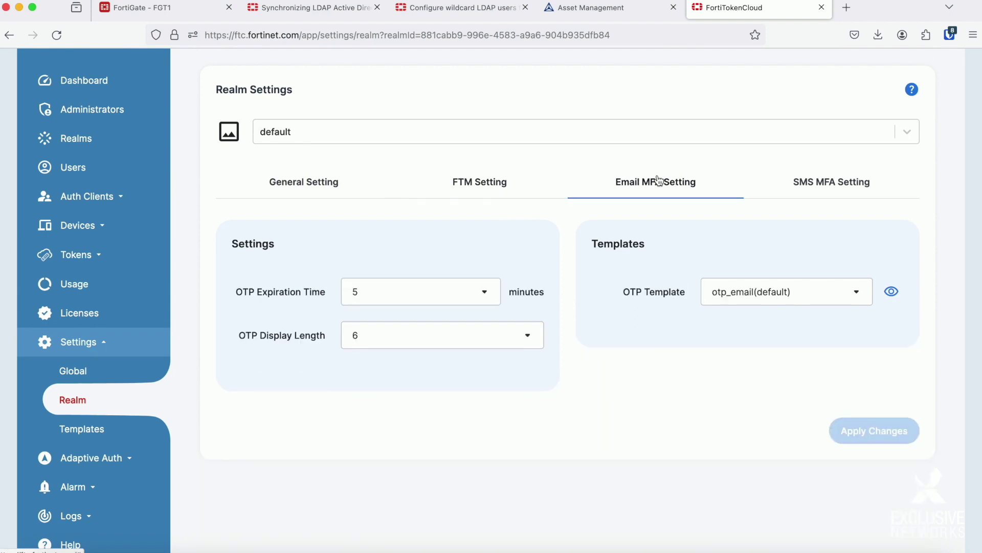
left_click(815, 186)
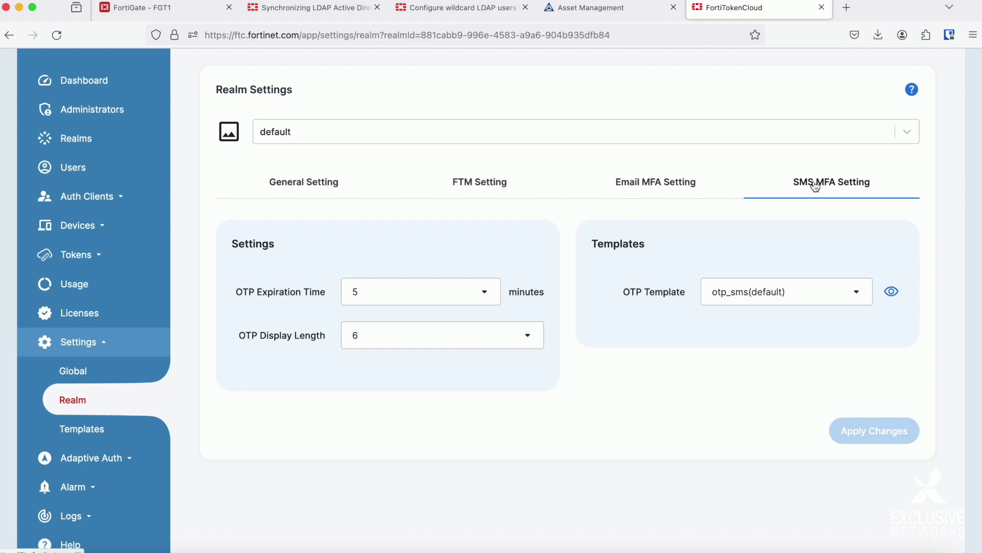
left_click(93, 433)
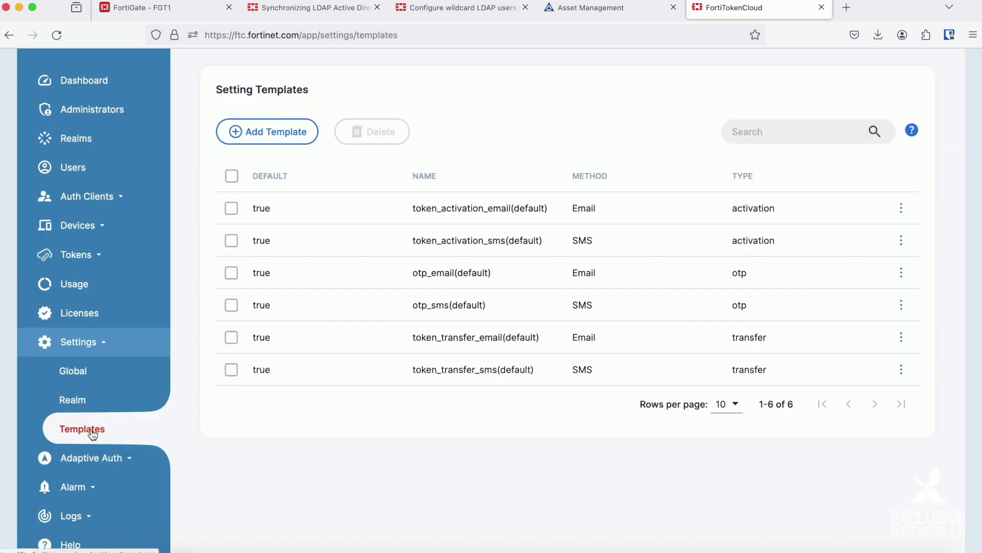
- View the token_activation_email(default) template, preview its rendered message, and close the preview
left_click(902, 213)
left_click(848, 238)
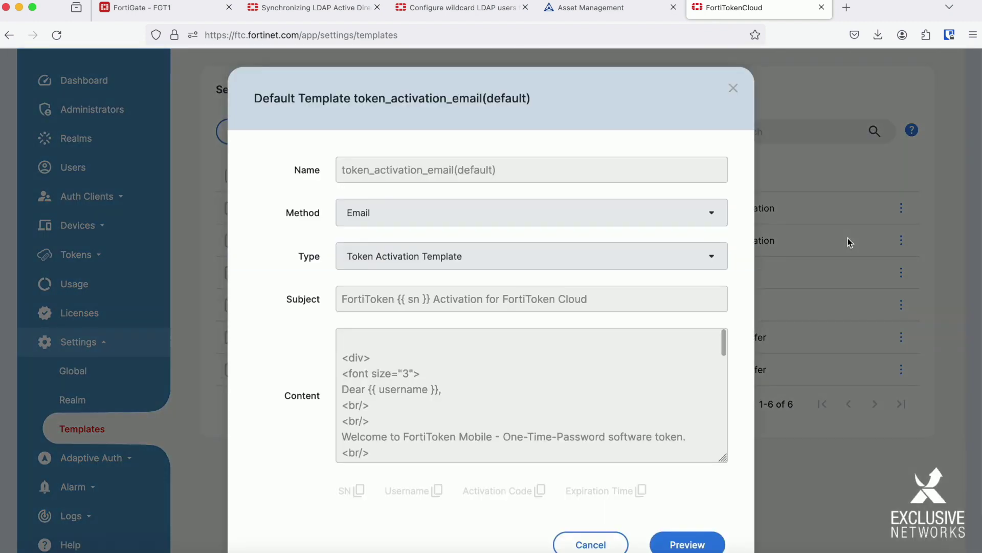
left_click(690, 545)
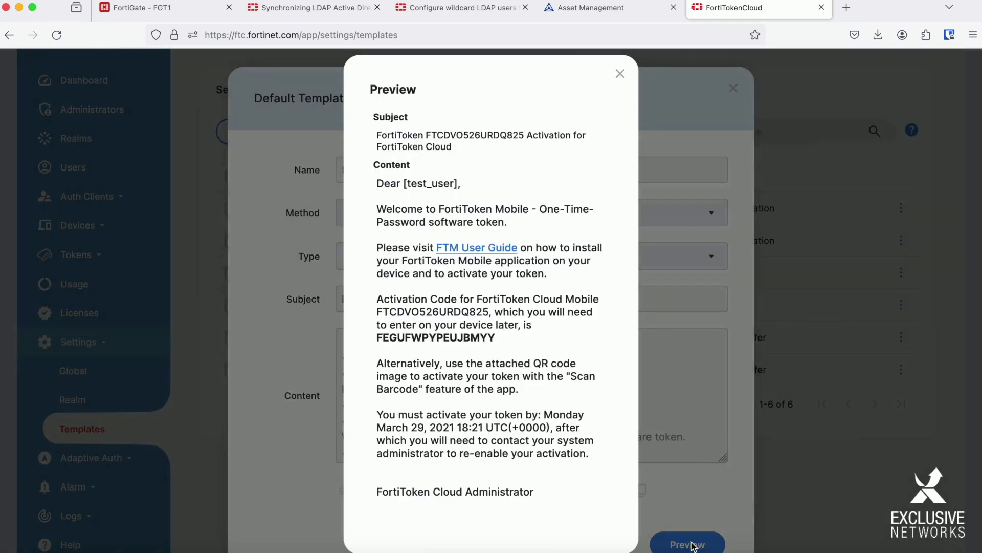
left_click(622, 74)
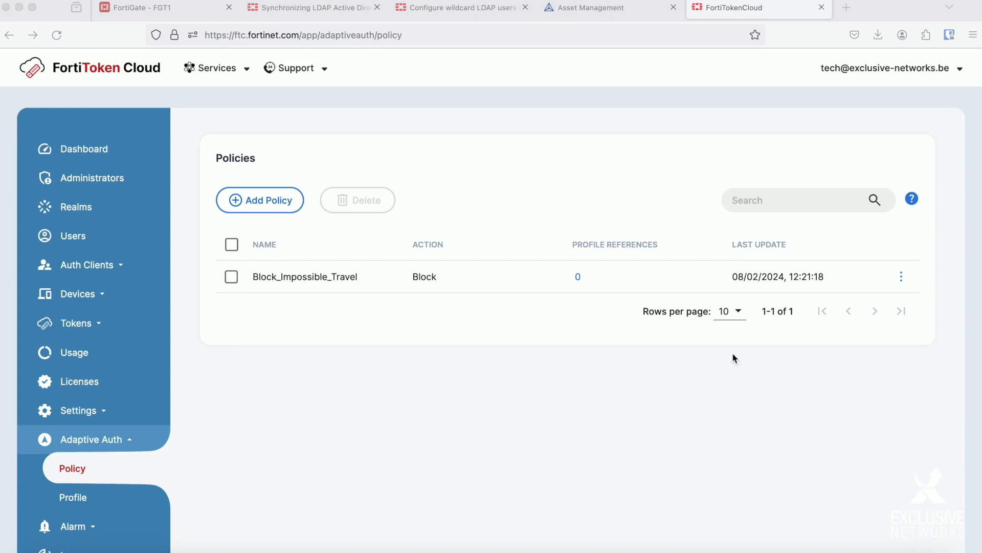
- Review Block_Impossible_Travel's Block action, country filter and schedule, then cancel without saving
left_click(904, 279)
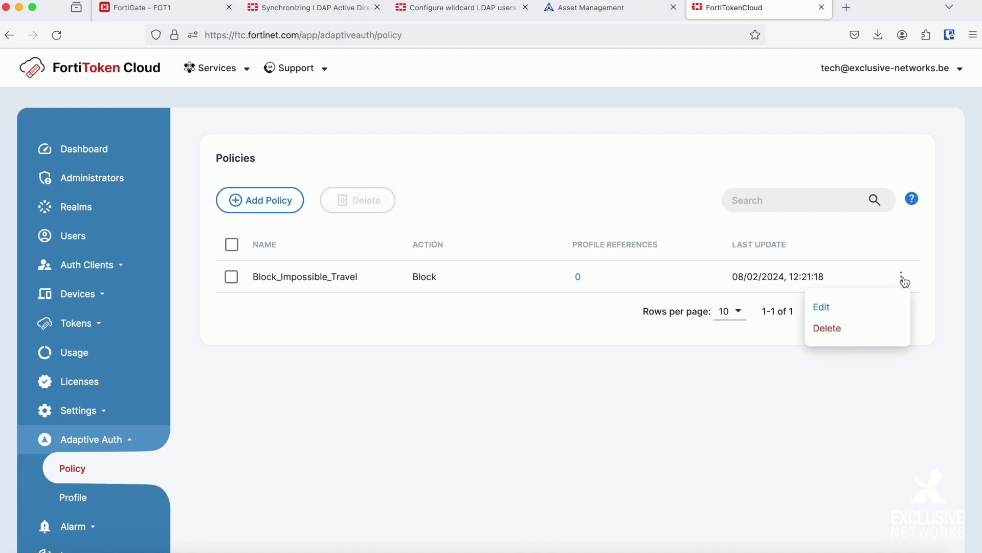
left_click(855, 307)
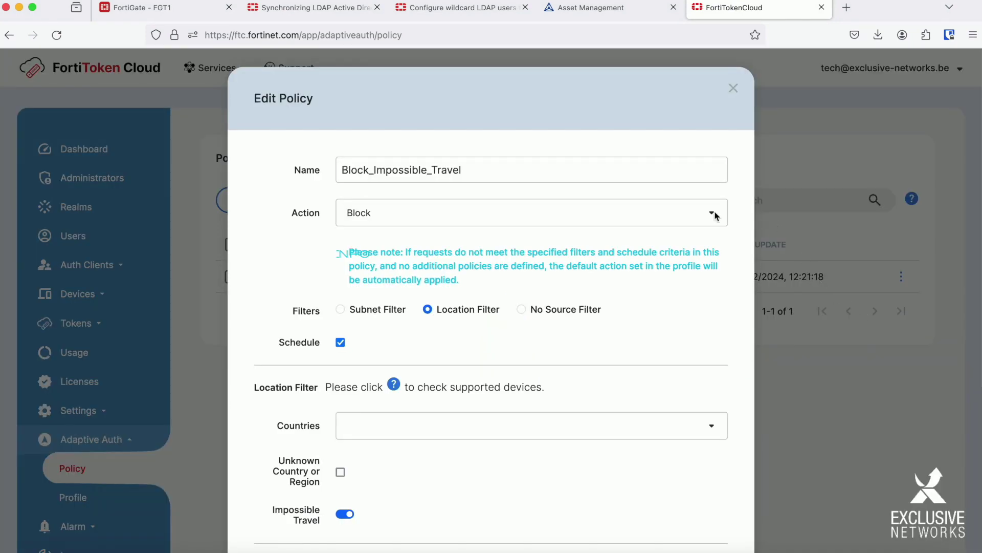
left_click(716, 216)
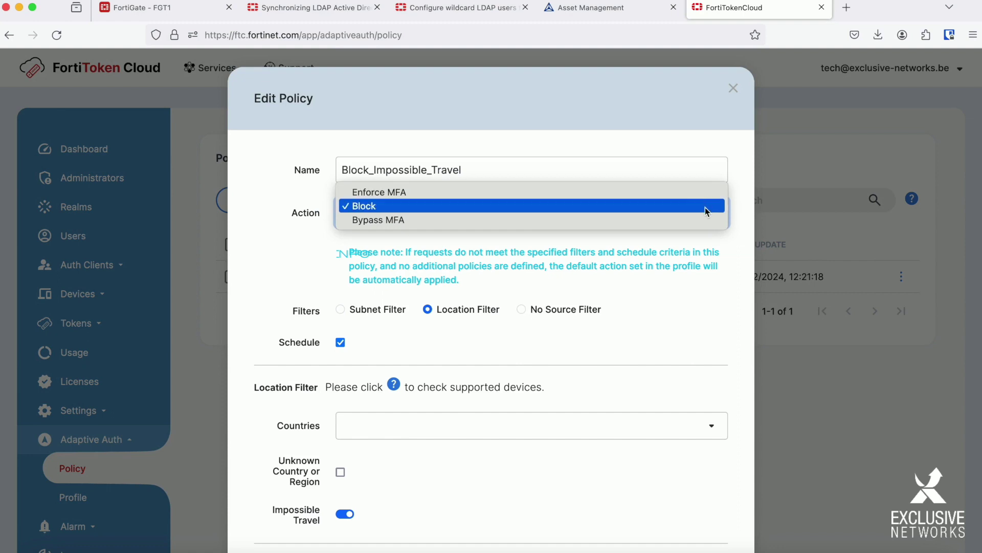
left_click(737, 261)
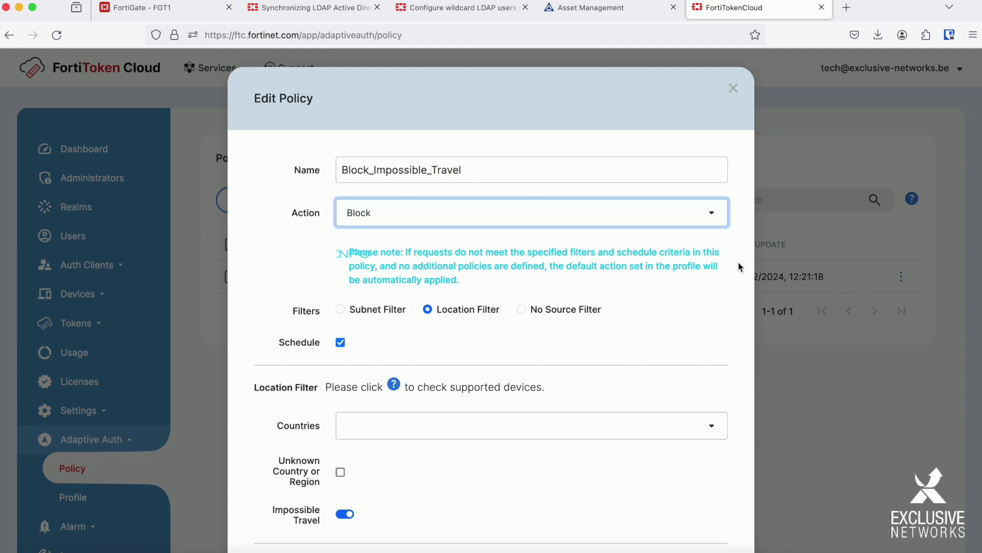
scroll(719, 276, "down", 3)
scroll(719, 276, "down", 1)
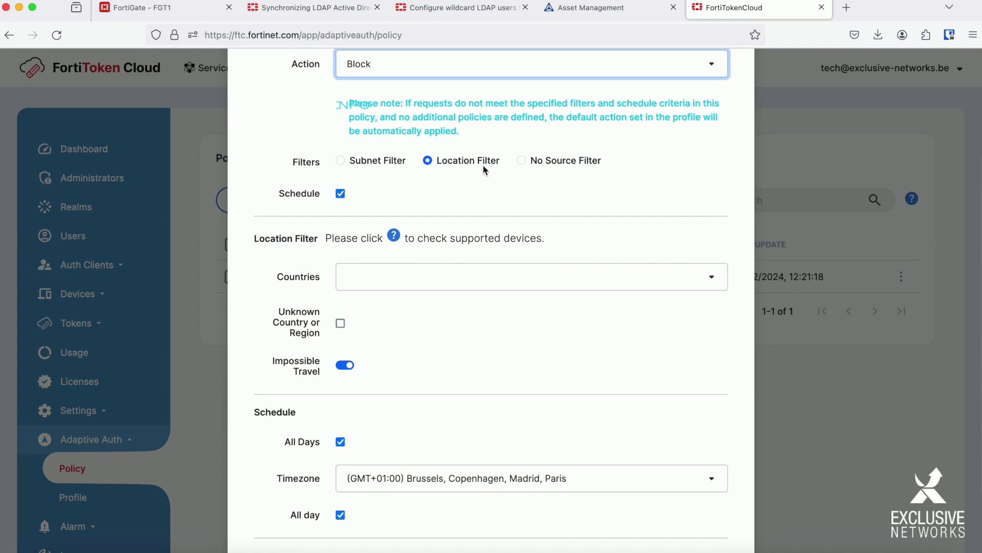
scroll(485, 172, "down", 3)
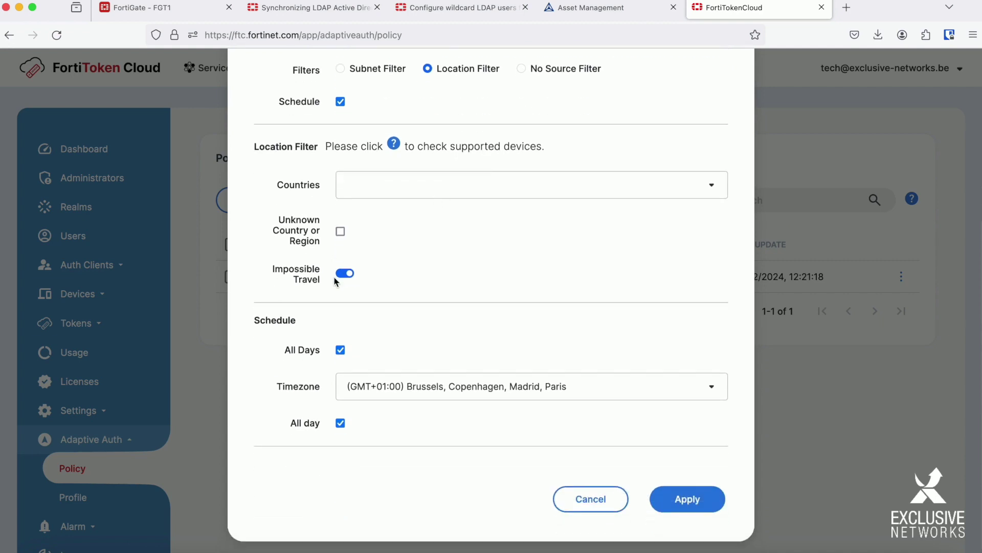
left_click(713, 185)
scroll(674, 253, "up", 20)
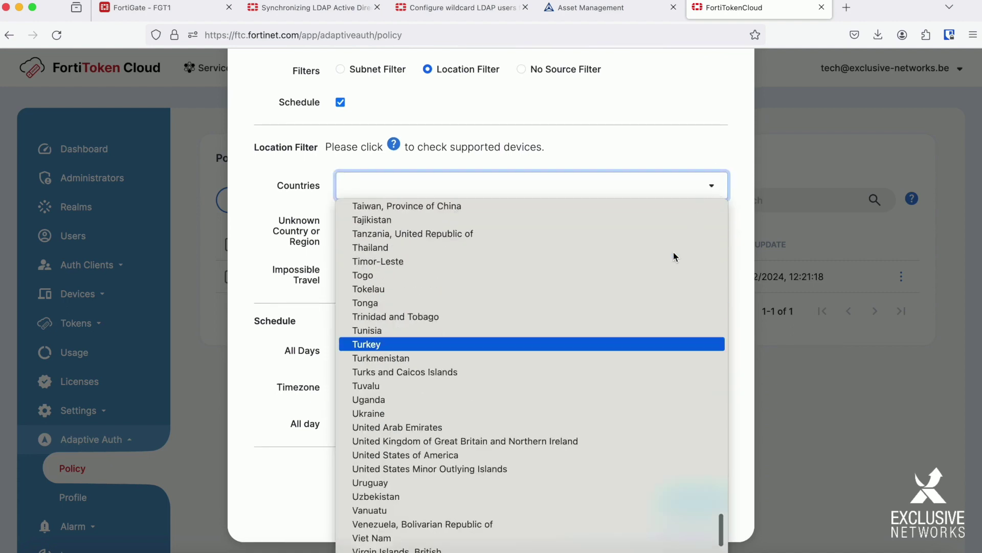
scroll(673, 256, "up", 12)
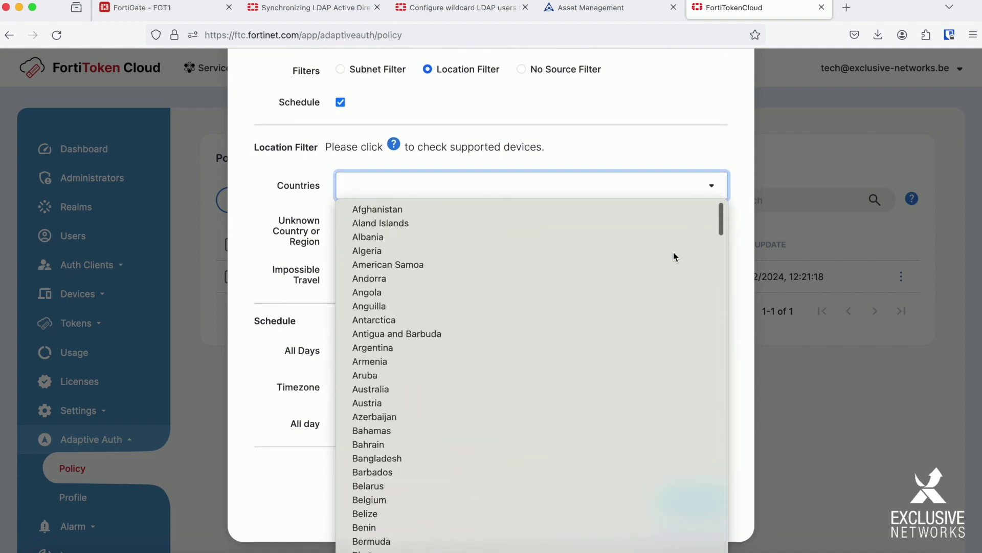
left_click(747, 254)
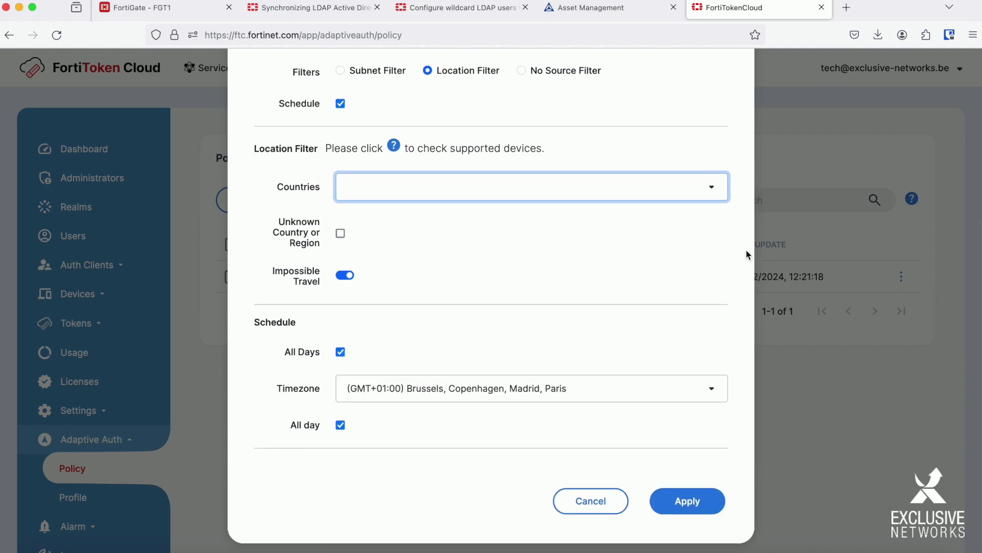
left_click(574, 506)
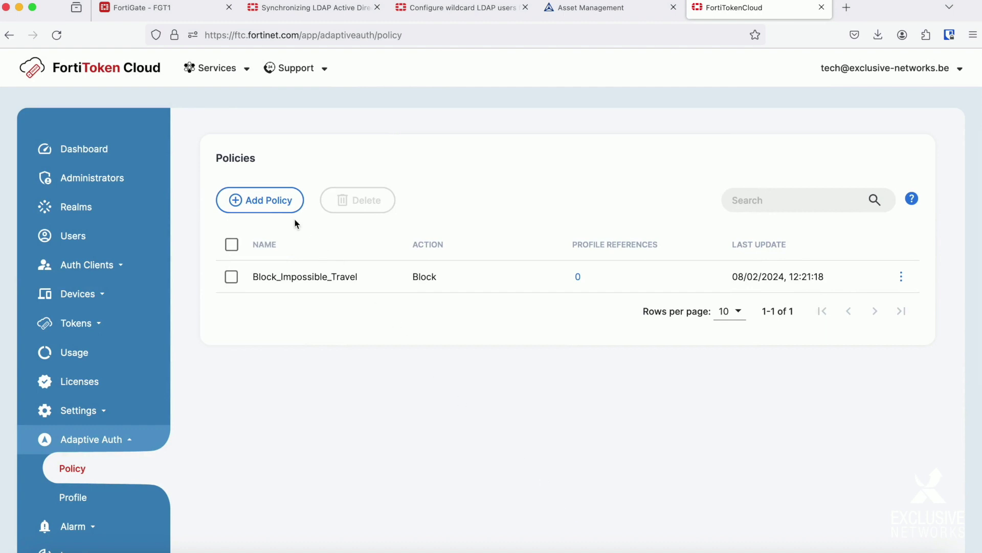
- Start a new adaptive auth policy named Bypass_At_Office with the Bypass MFA action
left_click(274, 210)
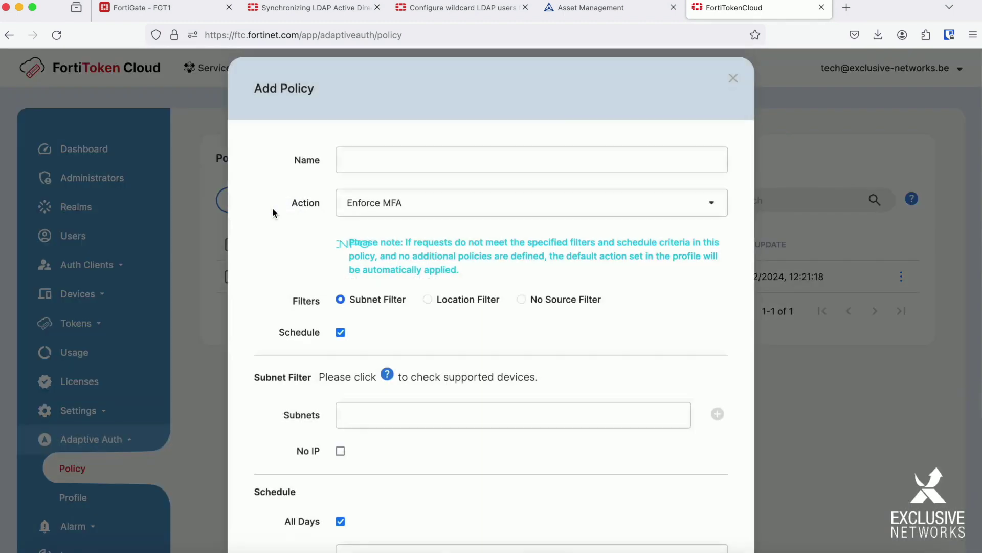
left_click(357, 175)
type("By")
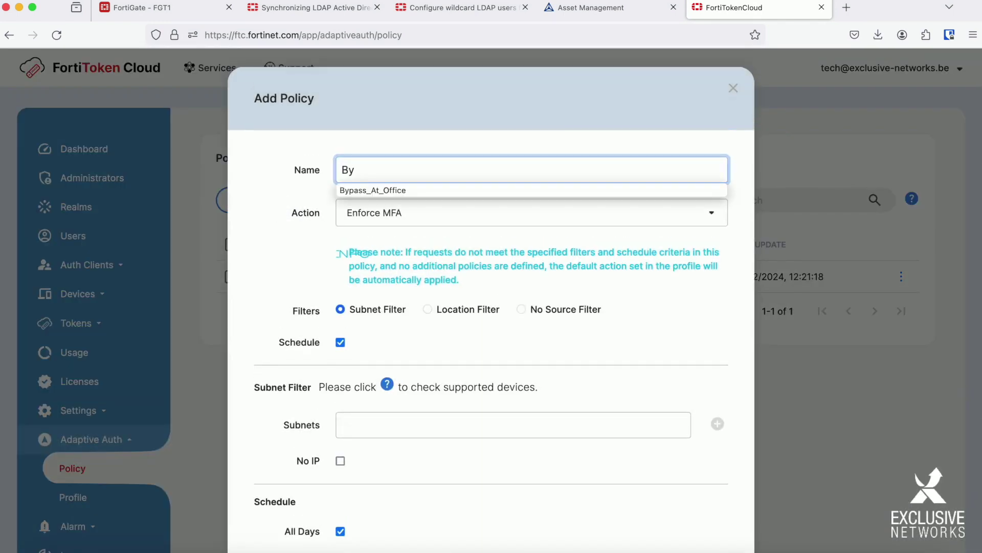
key("Down")
key("Return")
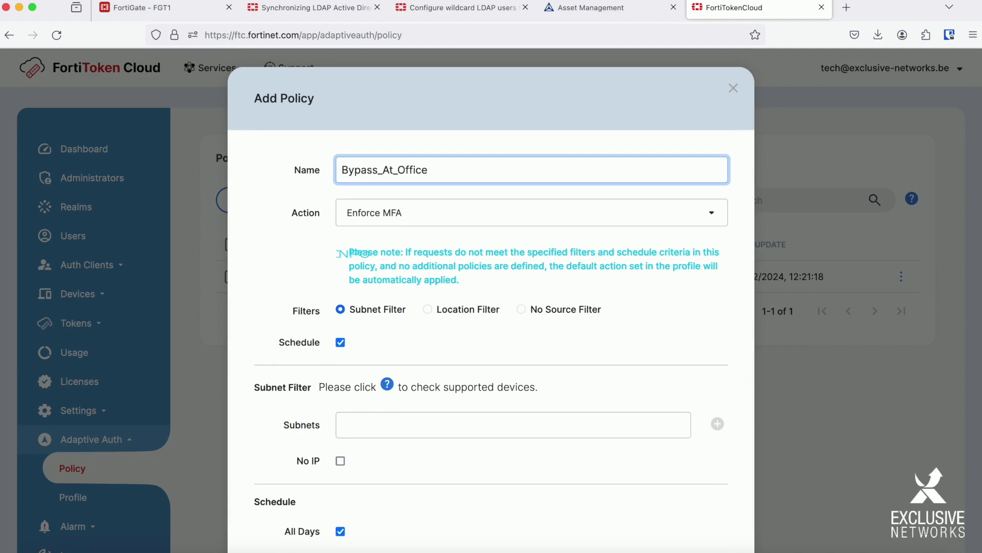
left_click(409, 213)
left_click(413, 234)
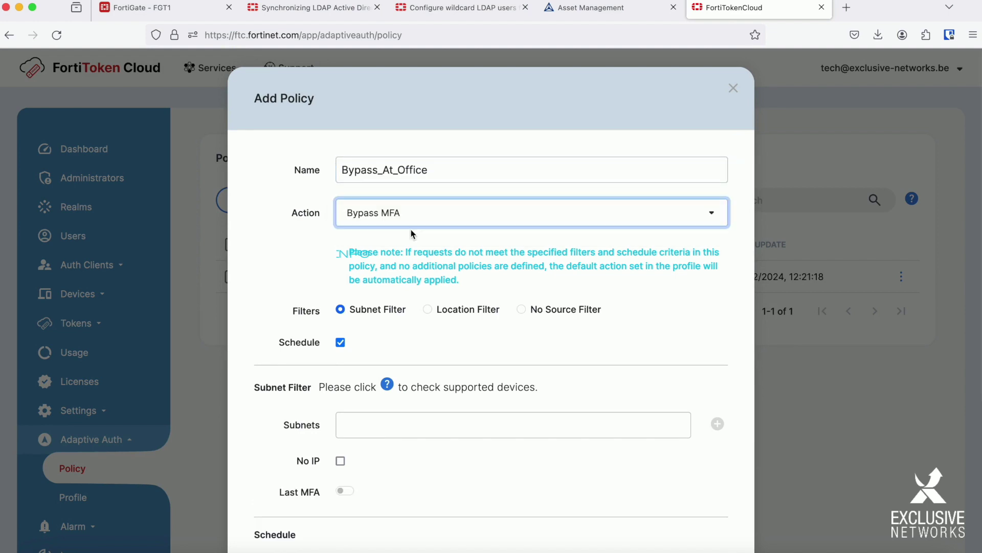
- Add 100.100.100.100 to the policy's subnets
scroll(413, 234, "down", 3)
scroll(376, 210, "down", 3)
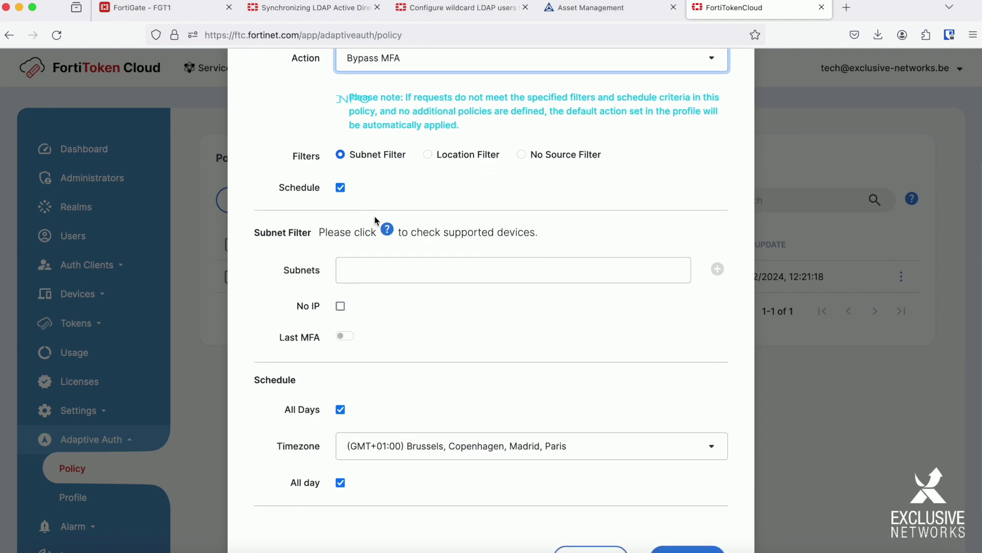
left_click(397, 227)
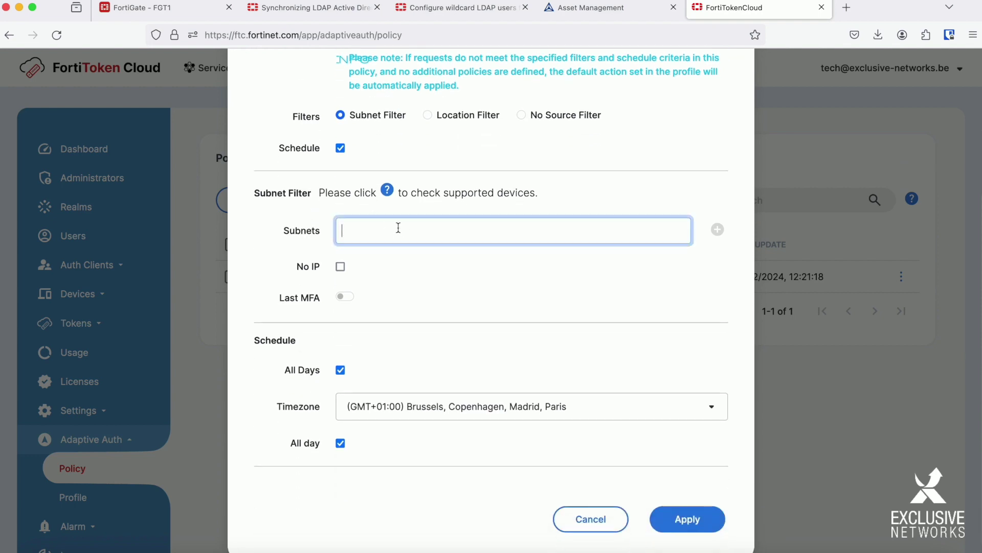
type("100")
key("Down")
key("Return")
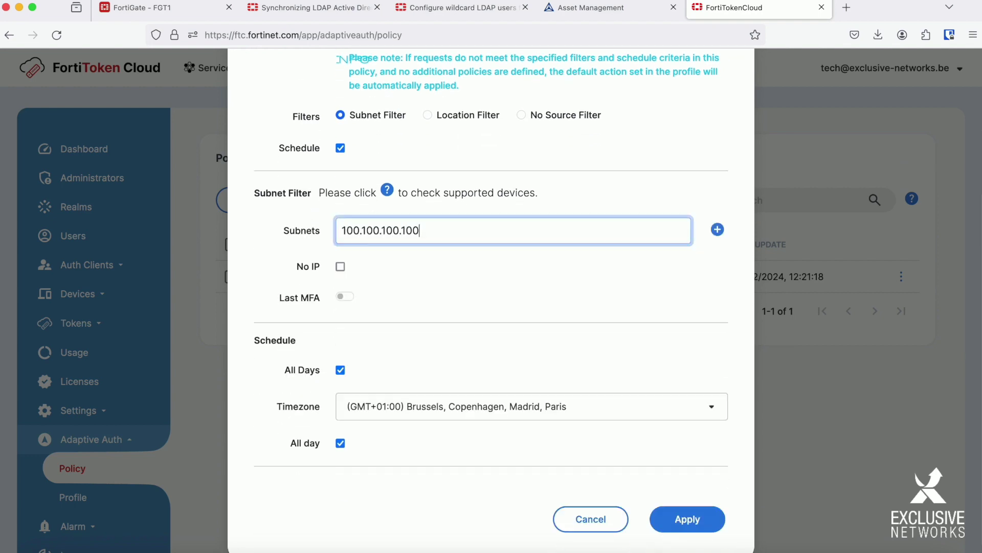
left_click(717, 233)
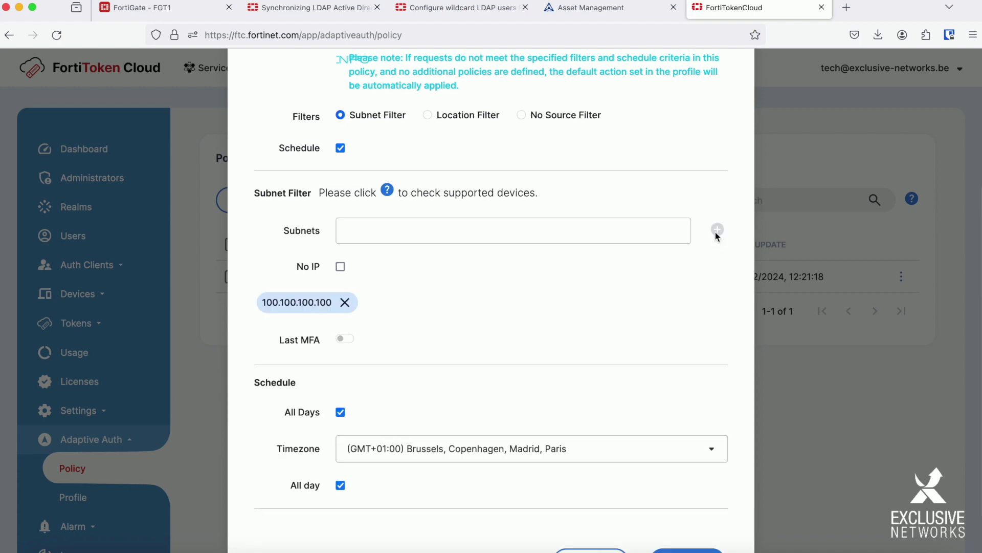
- Limit the schedule to Monday–Friday, 09:00 to 17:00, then apply and confirm the policy
scroll(507, 281, "down", 3)
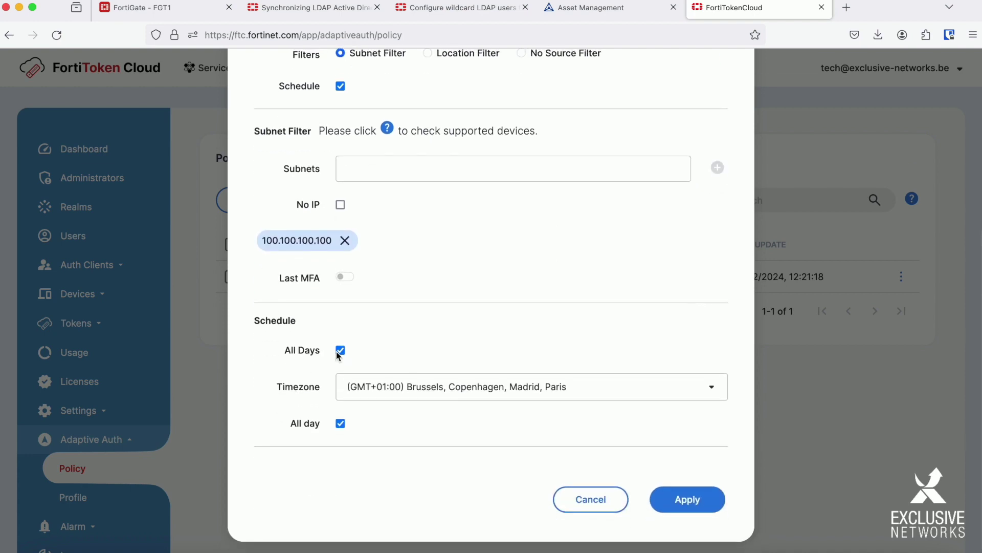
left_click(341, 351)
left_click(447, 379)
left_click(504, 379)
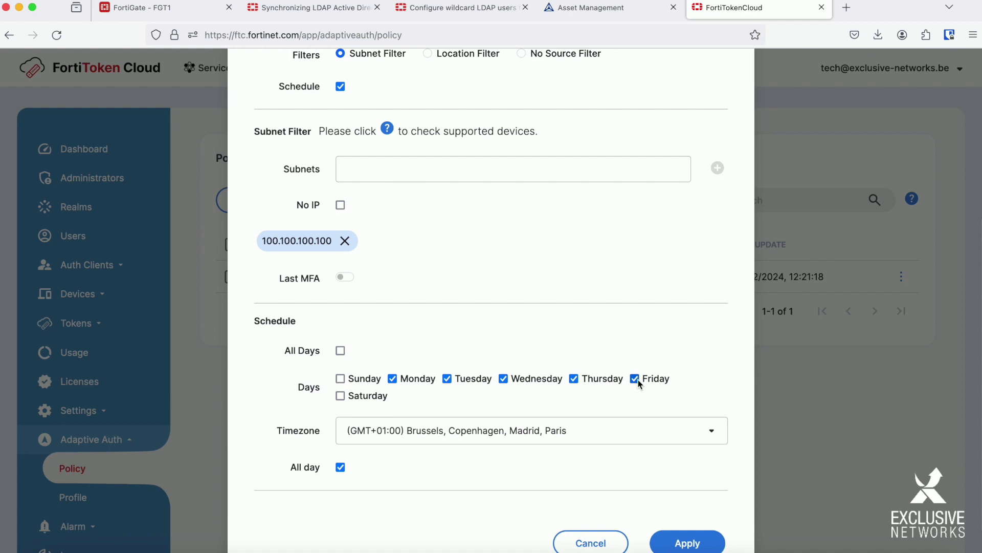
left_click(340, 467)
left_click(349, 409)
type("09:00")
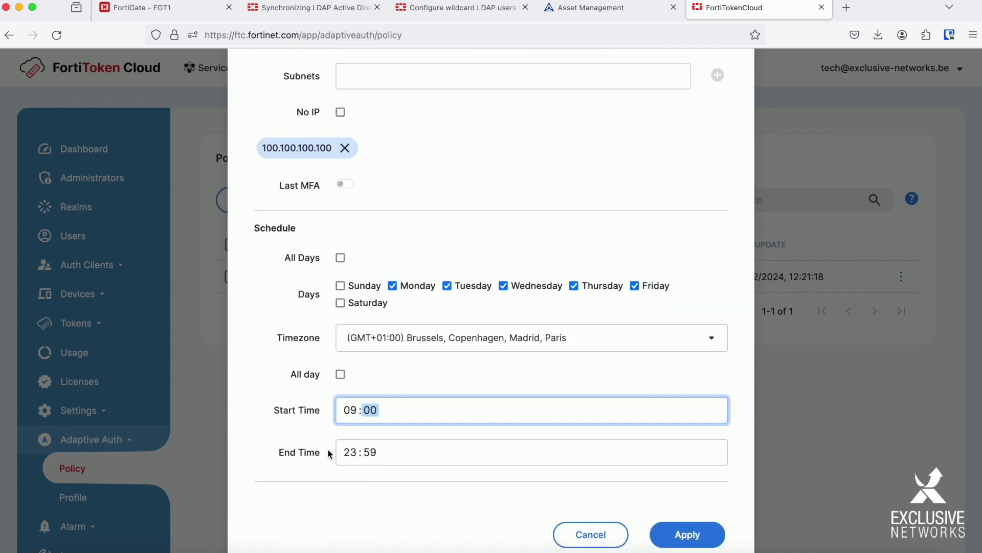
left_click(348, 453)
type("1700")
left_click(676, 535)
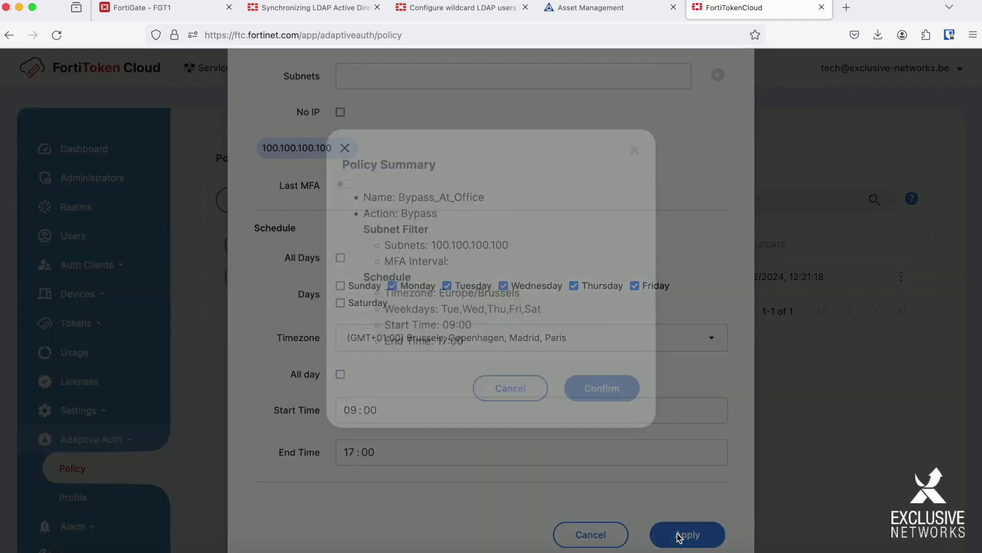
left_click(615, 413)
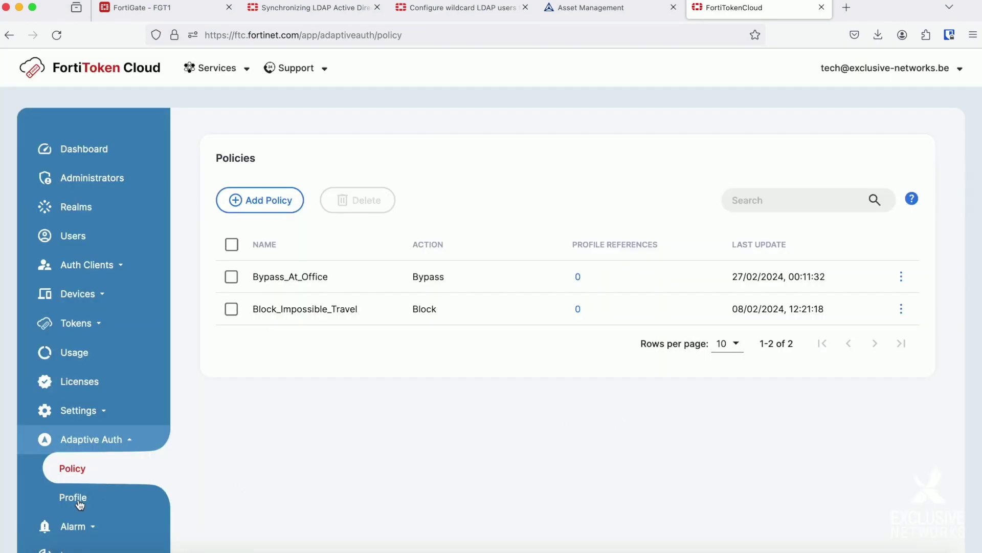
- Add Profile1 with Bypass_At_Office as first policy and Block_Impossible_Travel as second, and save it
left_click(79, 503)
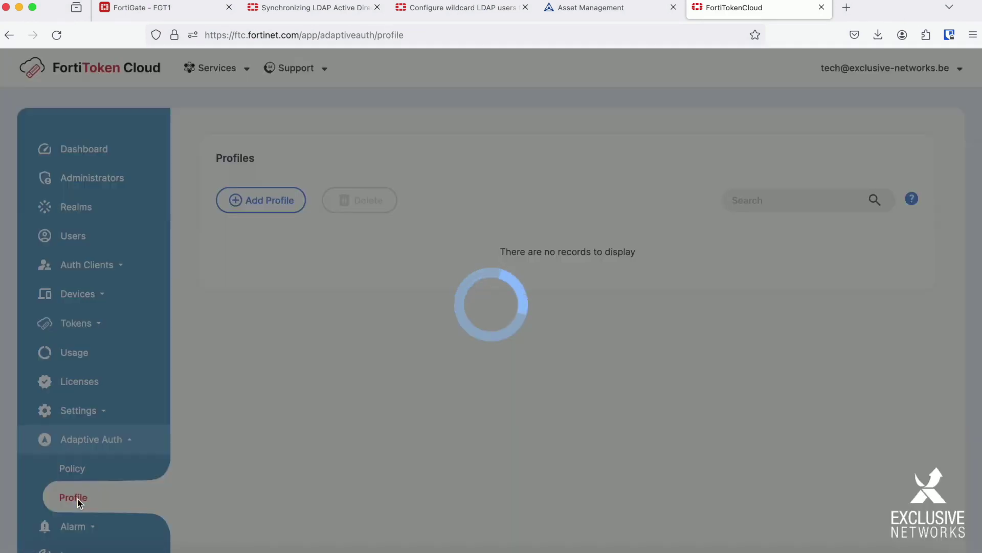
left_click(268, 205)
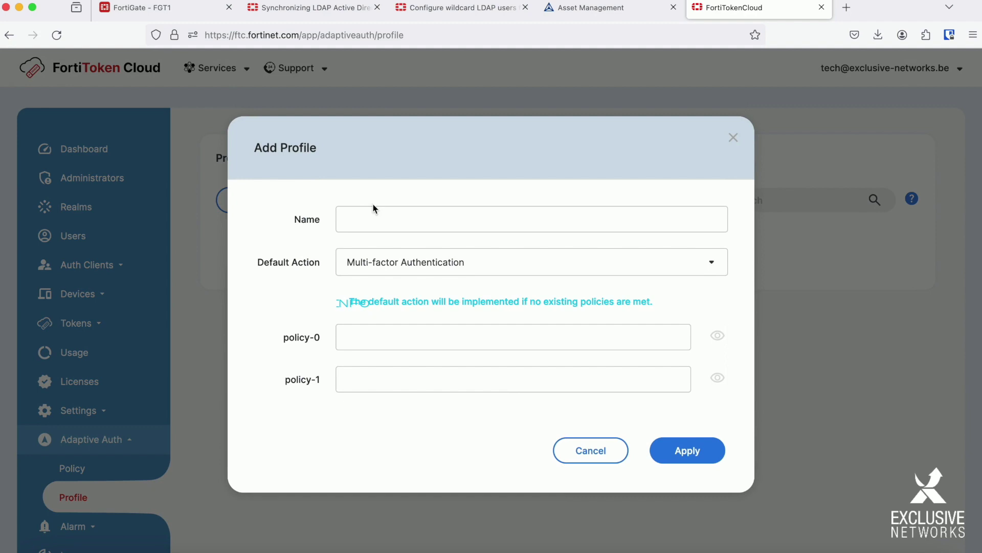
left_click(383, 218)
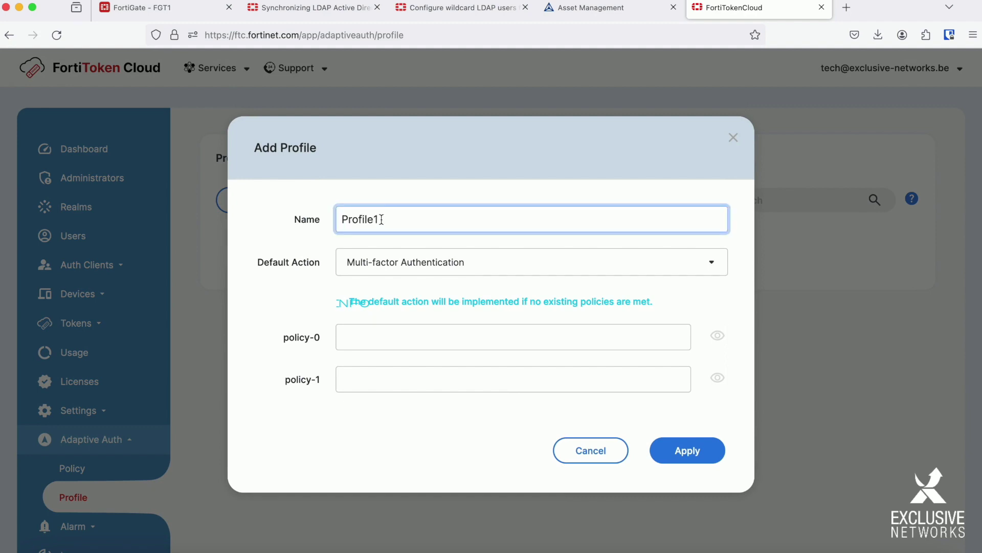
left_click(518, 339)
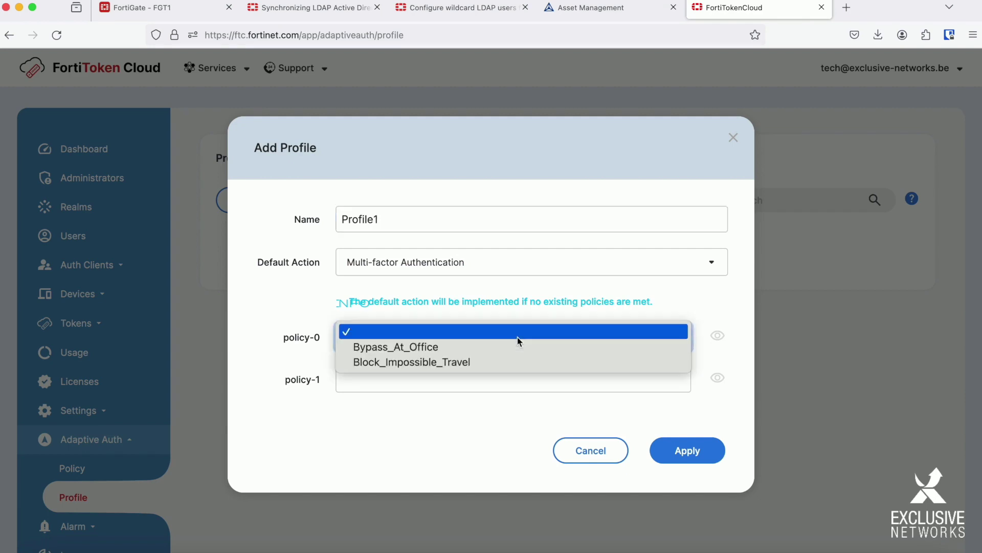
left_click(515, 346)
left_click(495, 381)
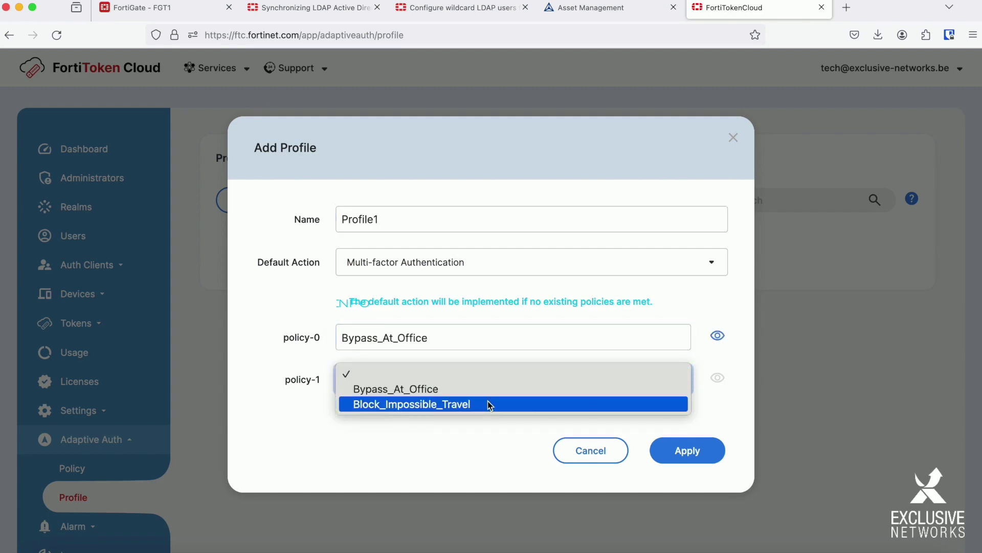
left_click(487, 403)
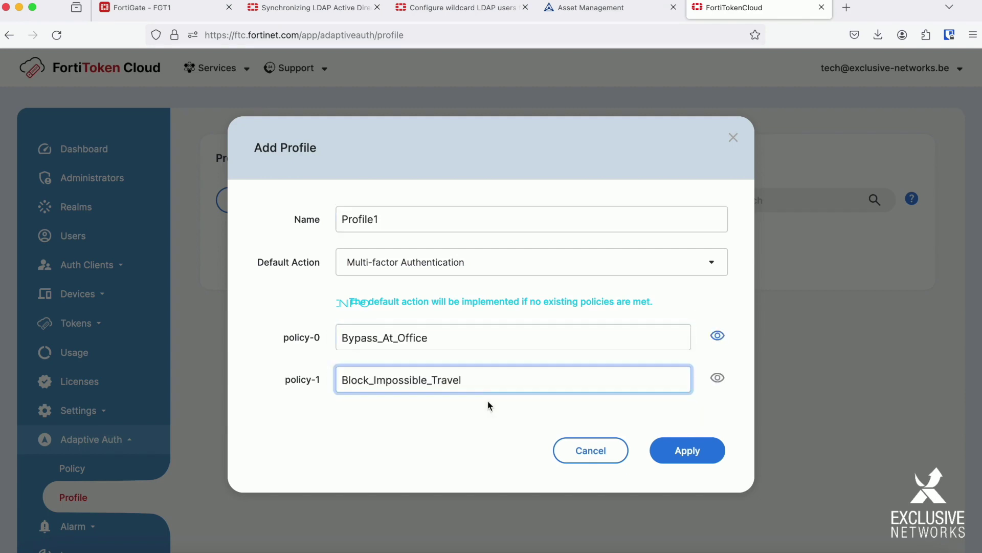
left_click(682, 454)
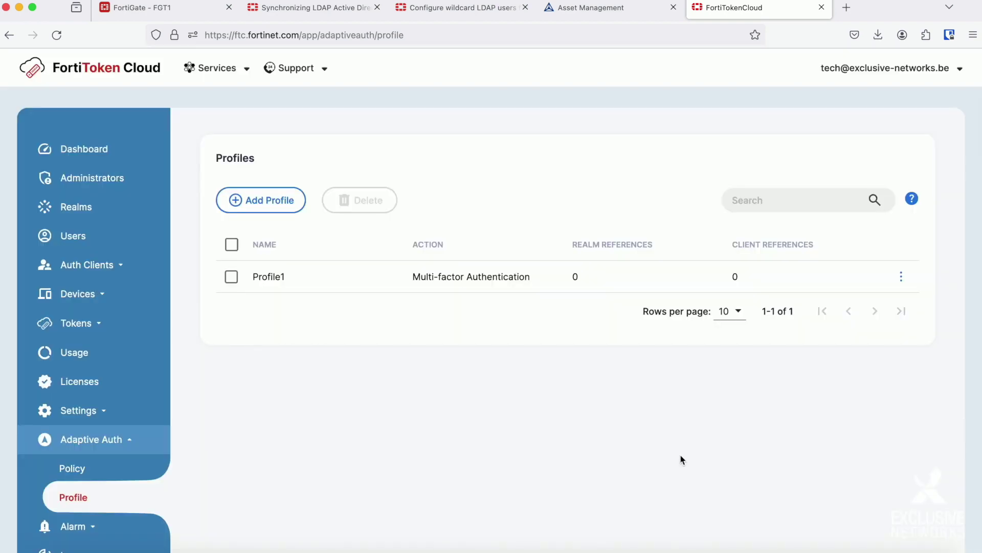
- In the realm settings, set the default realm's Adaptive Auth Profile to Profile1 and confirm the change
left_click(112, 420)
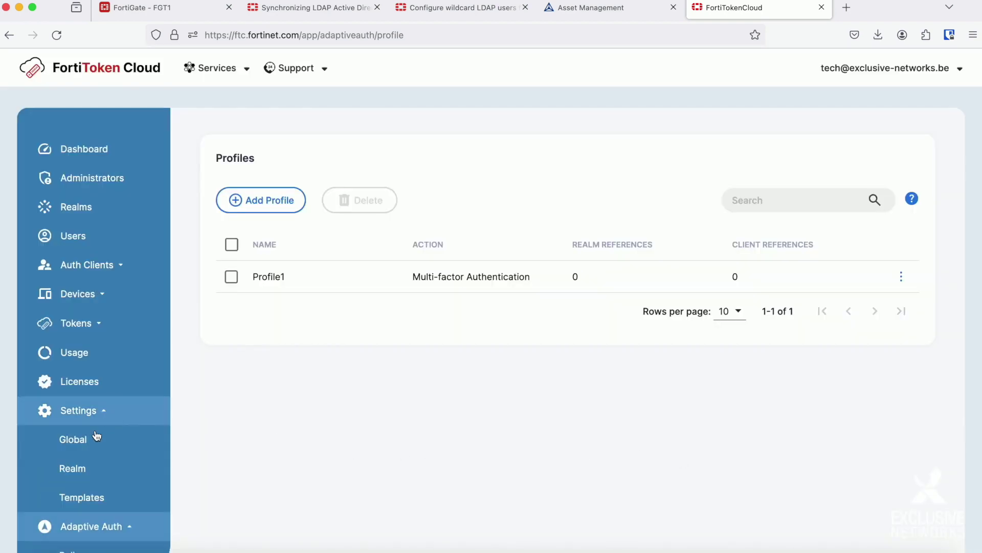
left_click(94, 465)
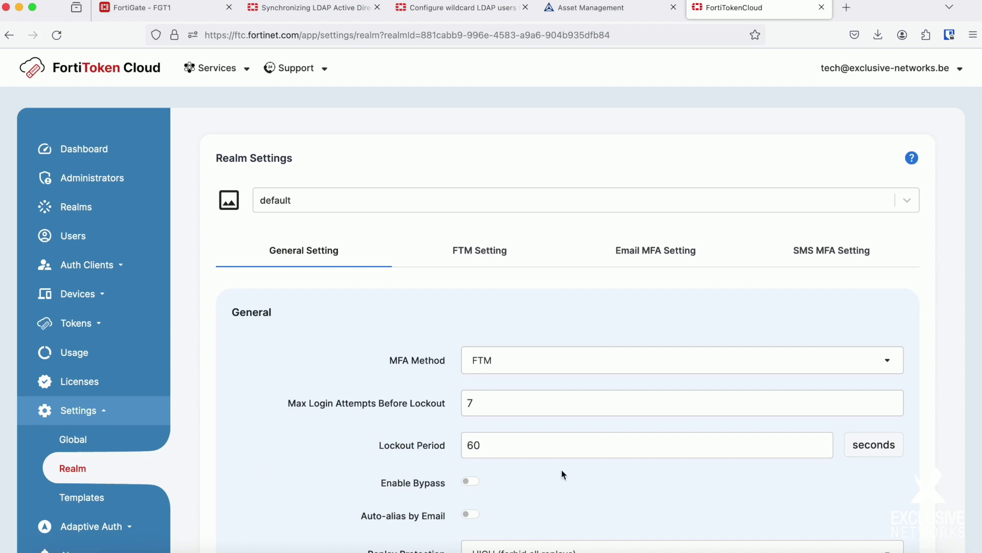
scroll(563, 475, "down", 5)
left_click(615, 320)
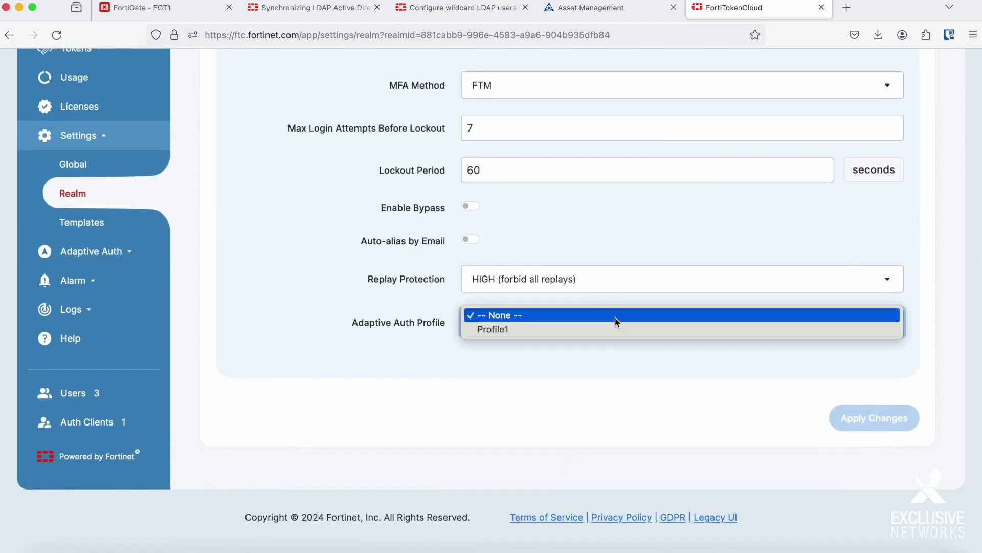
left_click(612, 330)
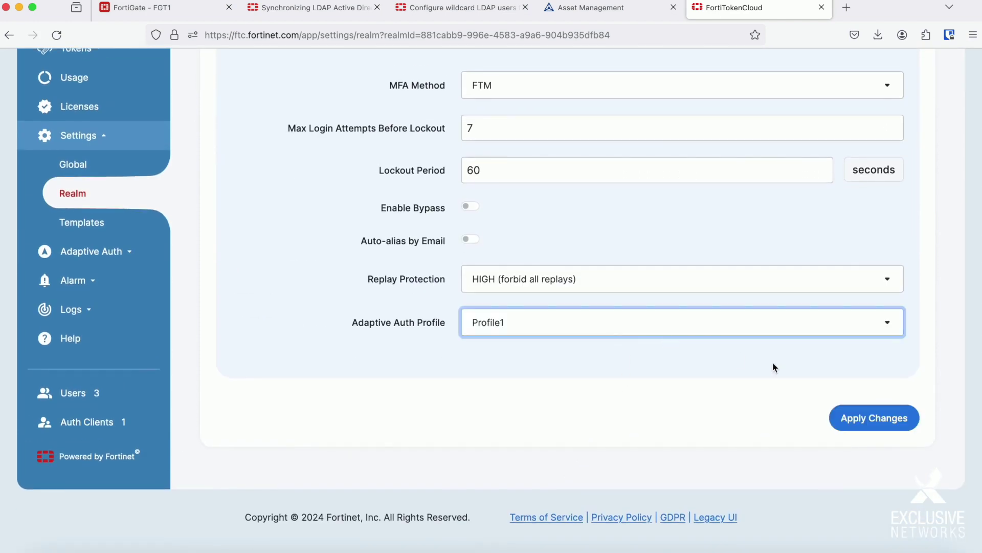
left_click(870, 418)
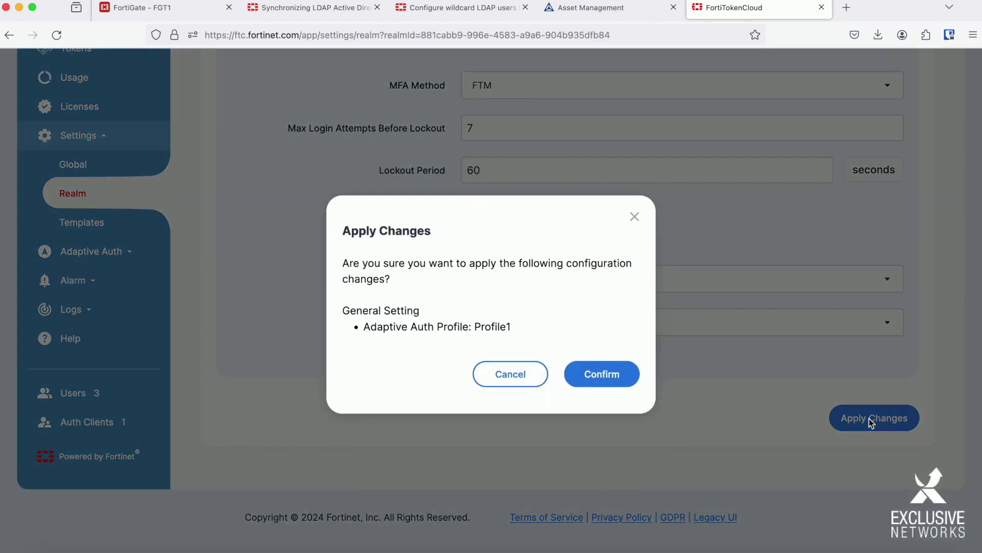
left_click(616, 378)
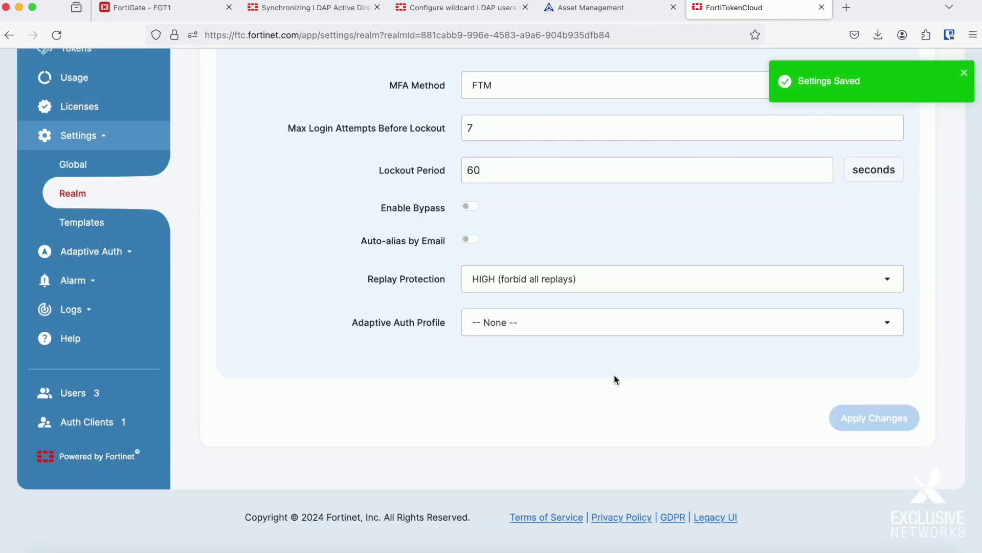